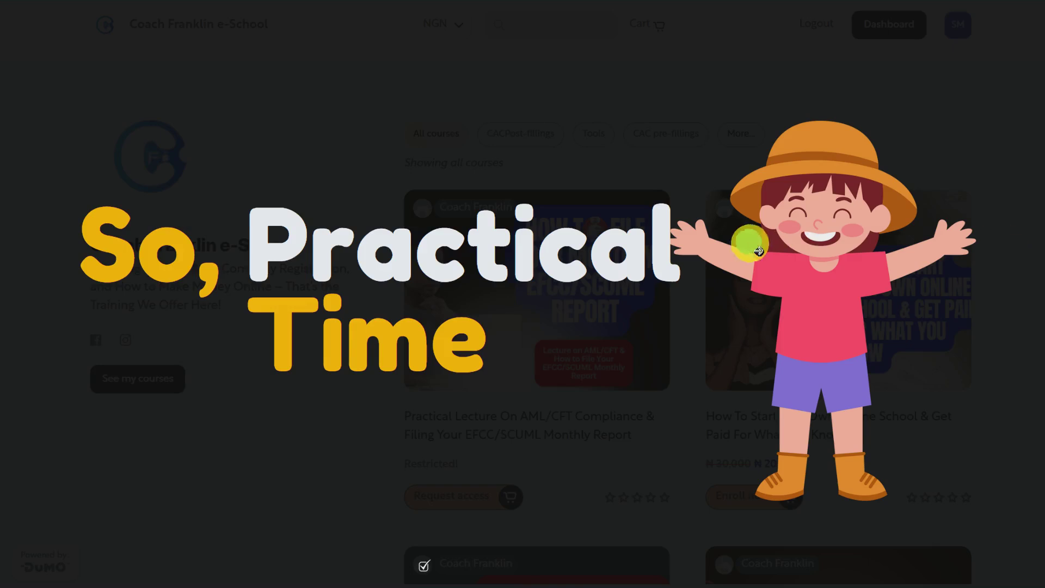
Switch to the untitled Notepad note and highlight the first name, THE HOLYGHOST THEATRE MINISTRY
key("super")
mouse_move(600, 564)
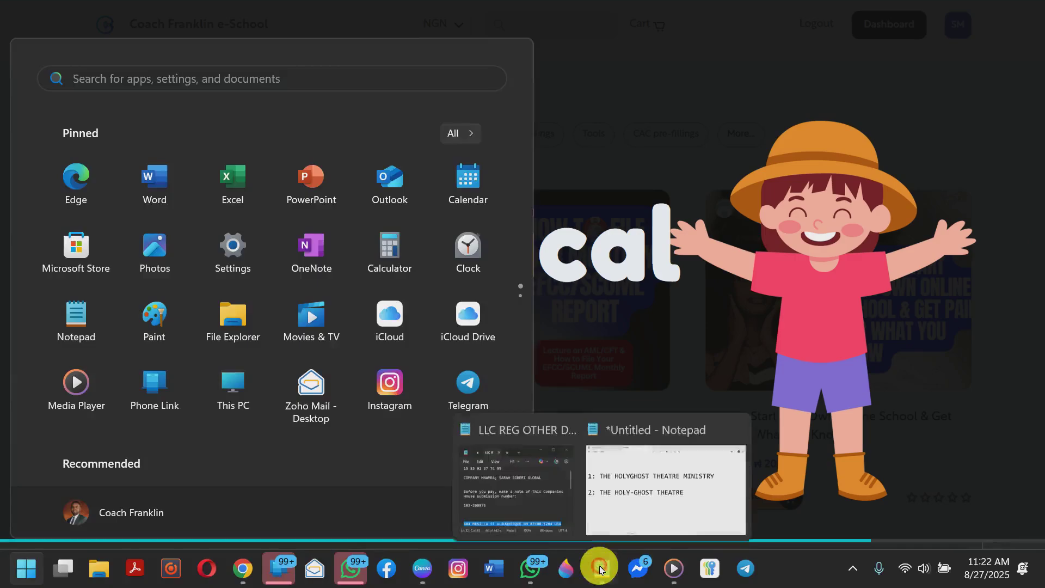
left_click(648, 497)
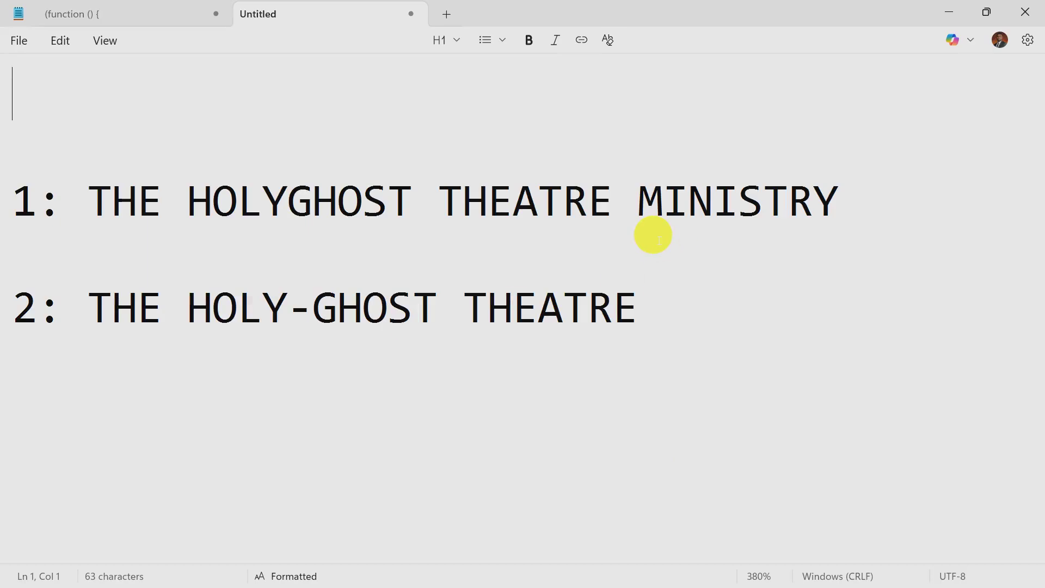
left_click_drag(852, 203, 95, 216)
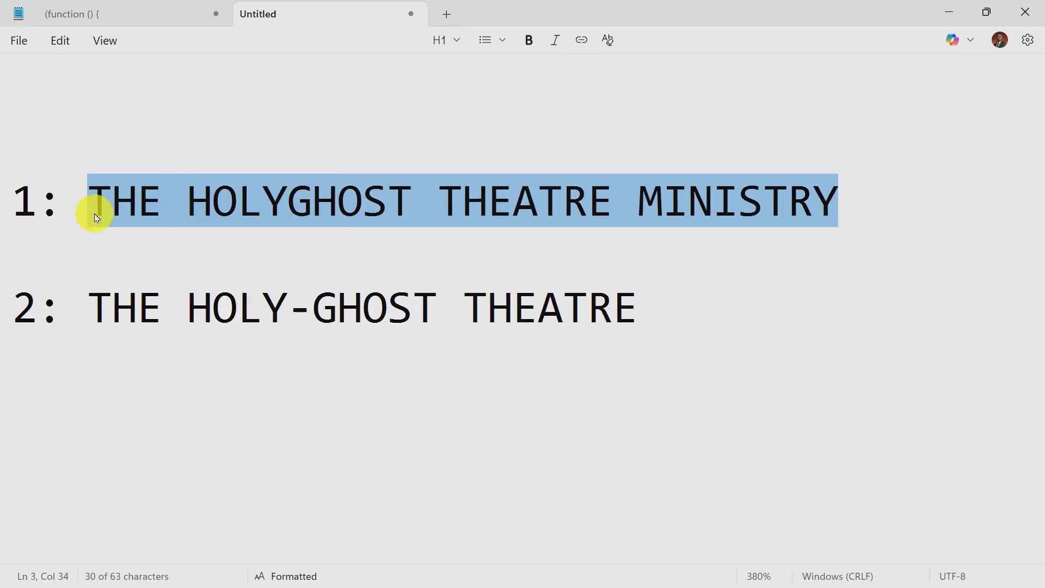
Switch to the Corporate Affairs Commission portal page in Chrome and reduce the page zoom to 80%
key("super")
mouse_move(238, 569)
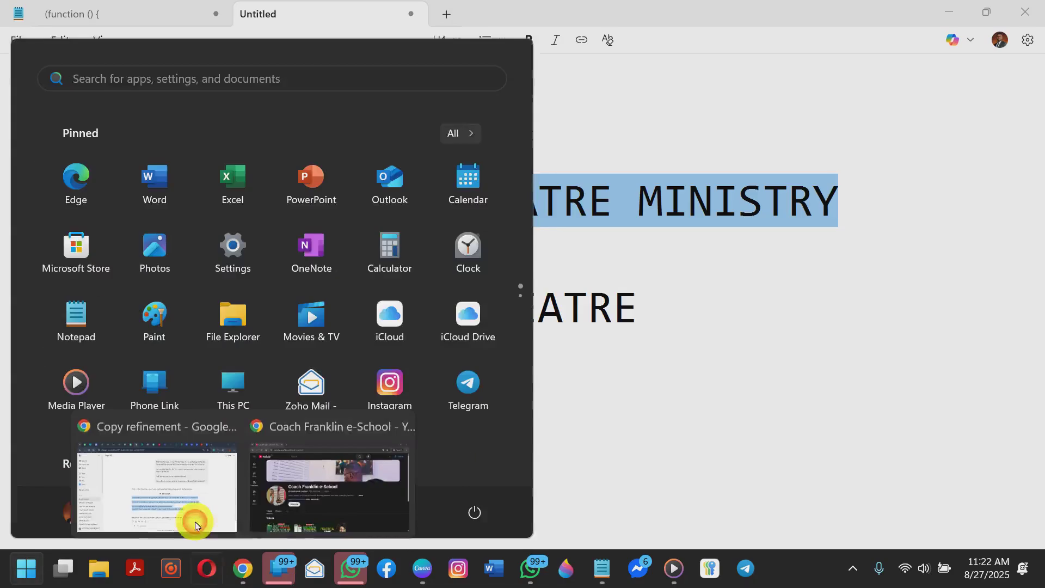
left_click(175, 492)
left_click(313, 20)
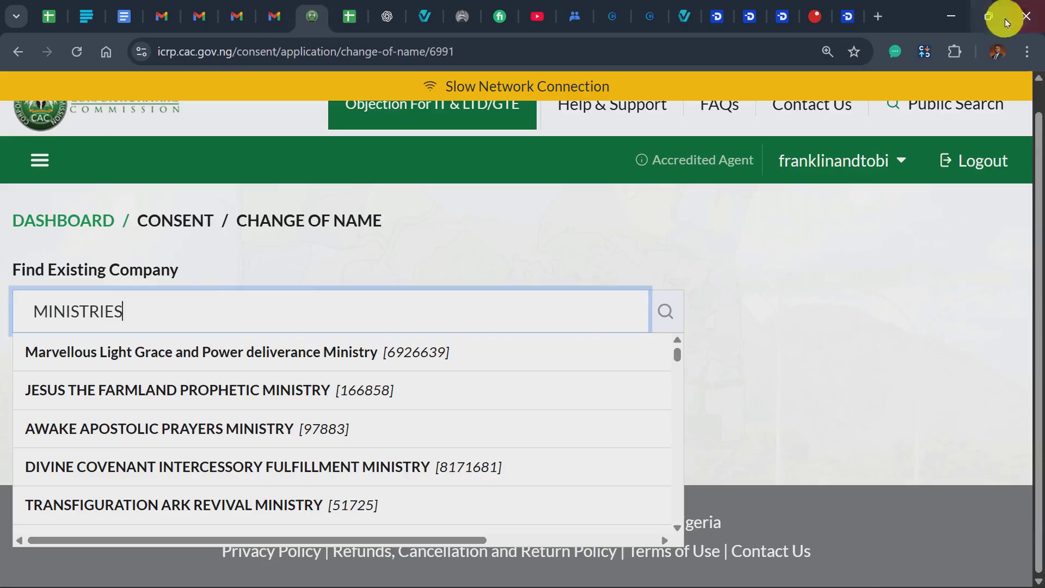
left_click(1027, 51)
left_click(914, 381)
left_click(914, 381)
left_click(741, 252)
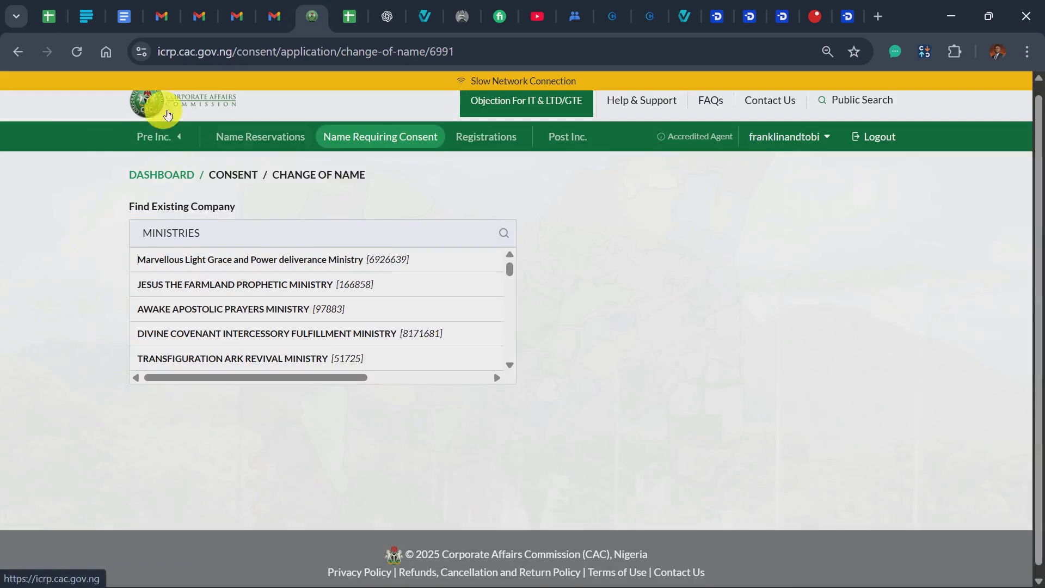
Open the portal's Name Reservations page under pre-incorporation and show the browser in full screen
left_click(159, 155)
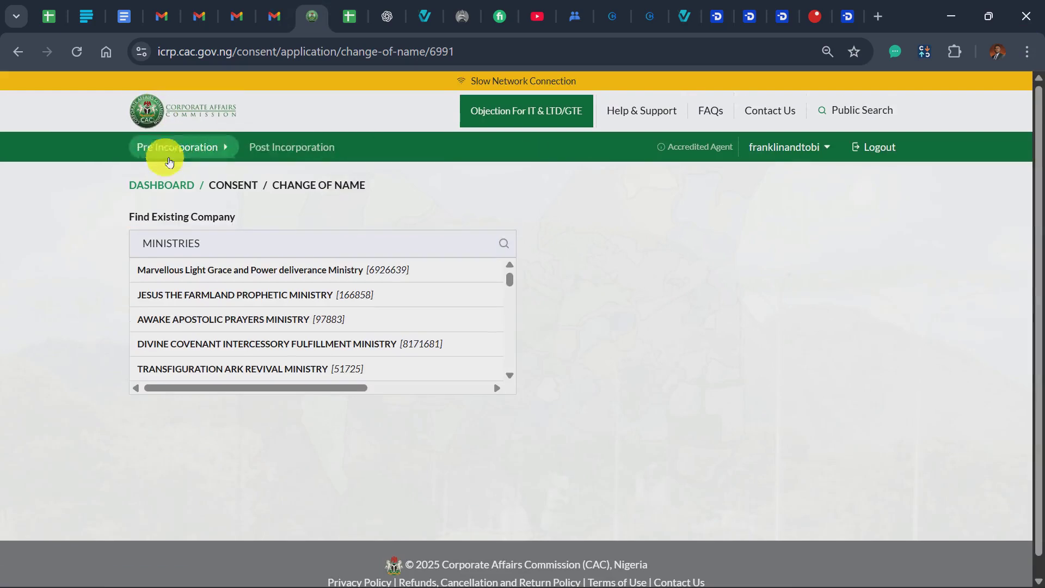
left_click(186, 148)
left_click(294, 150)
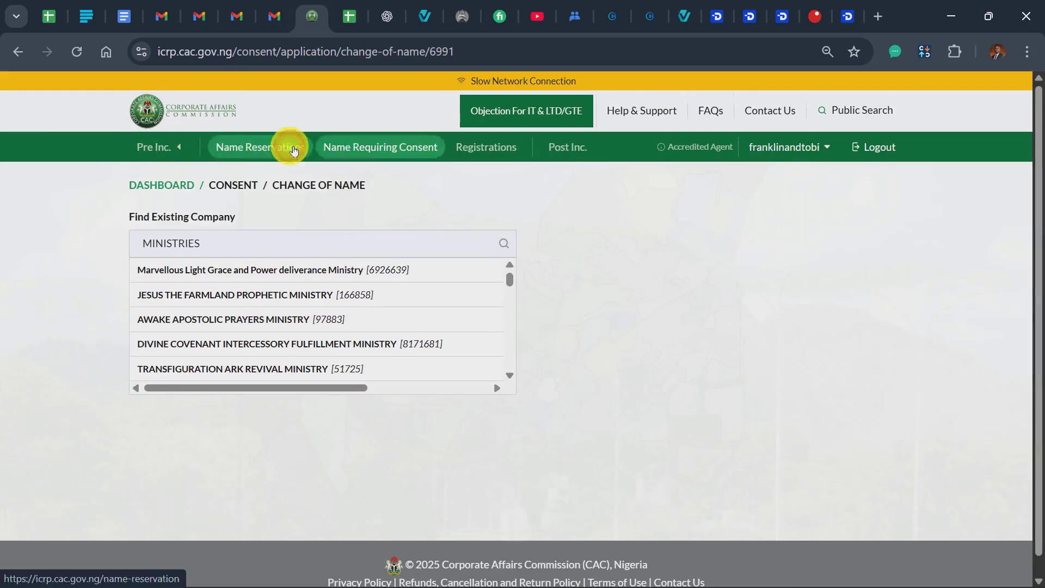
left_click(1027, 51)
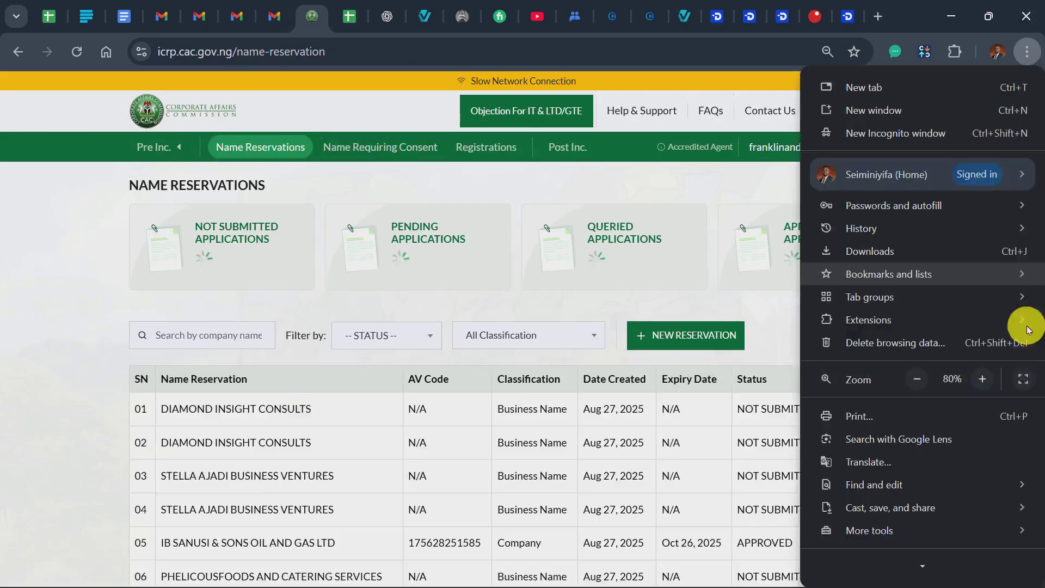
left_click(1023, 379)
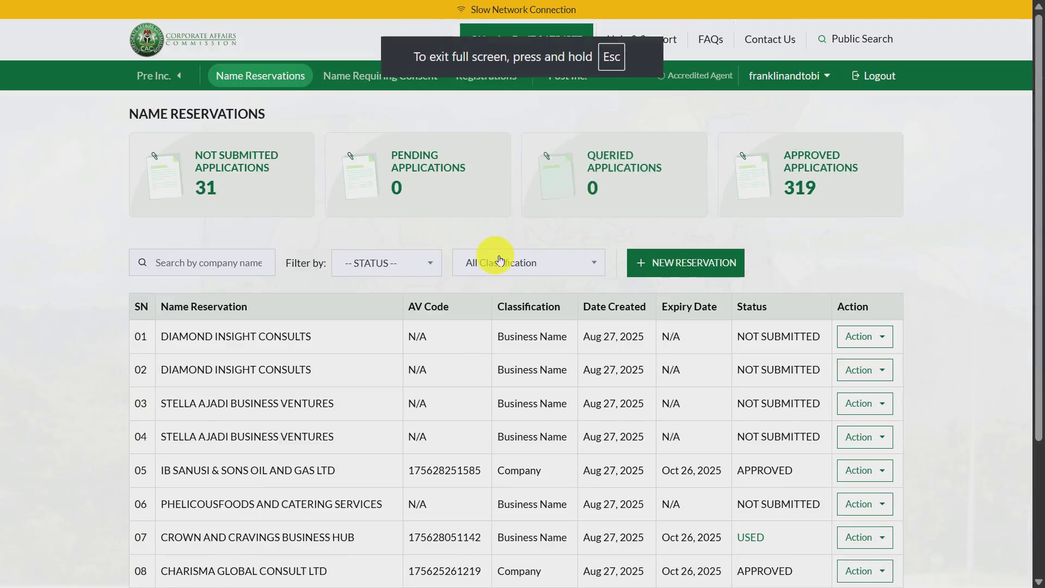
Examine the Name Reservations page, including its application status cards and the list of reservations
key("ctrl+plus")
key("ctrl+plus")
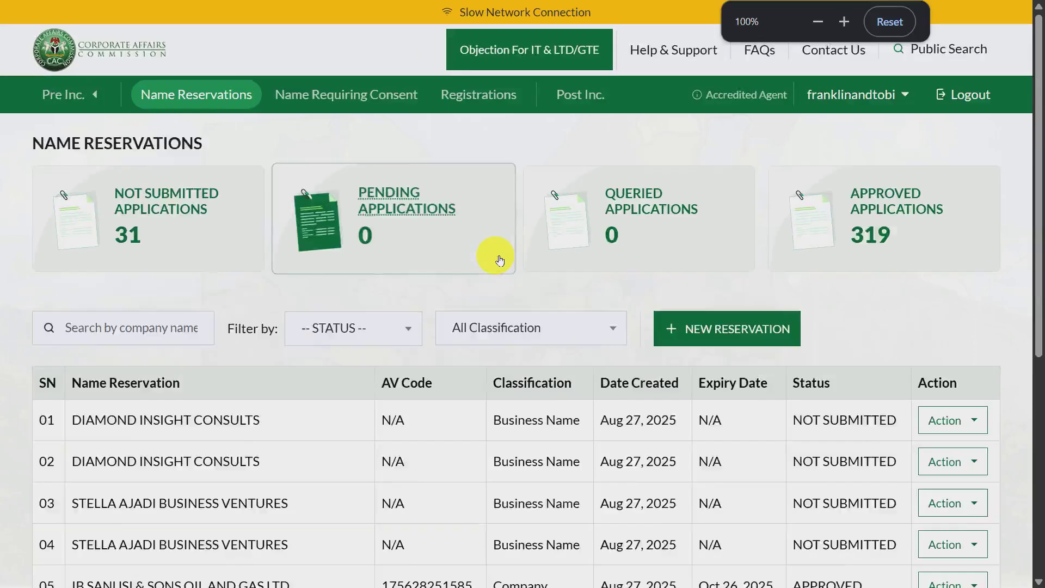
key("ctrl+minus")
key("ctrl+minus")
scroll(339, 373, "down", 2)
scroll(339, 372, "up", 2)
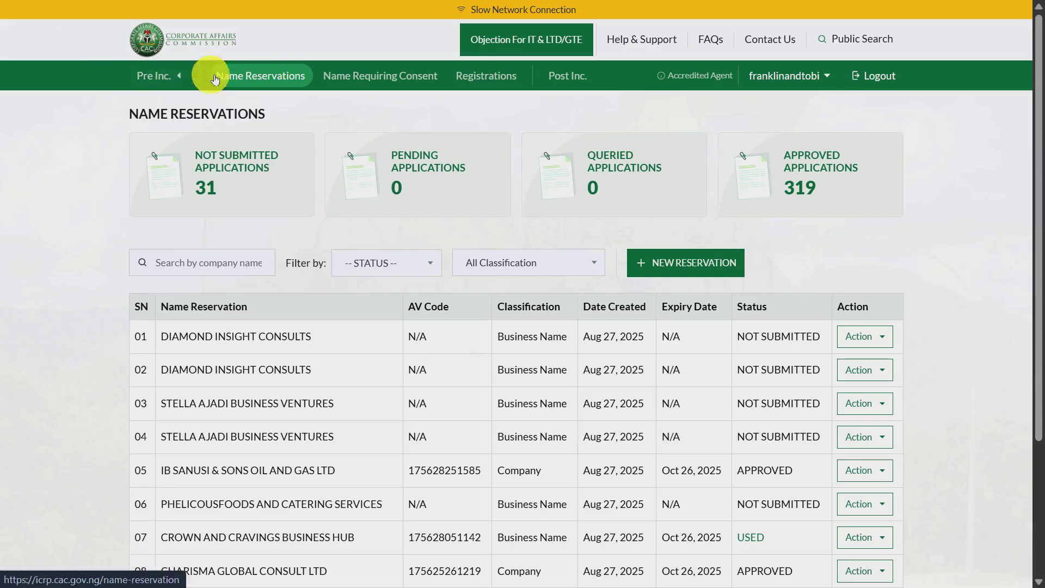
left_click(161, 87)
left_click(218, 75)
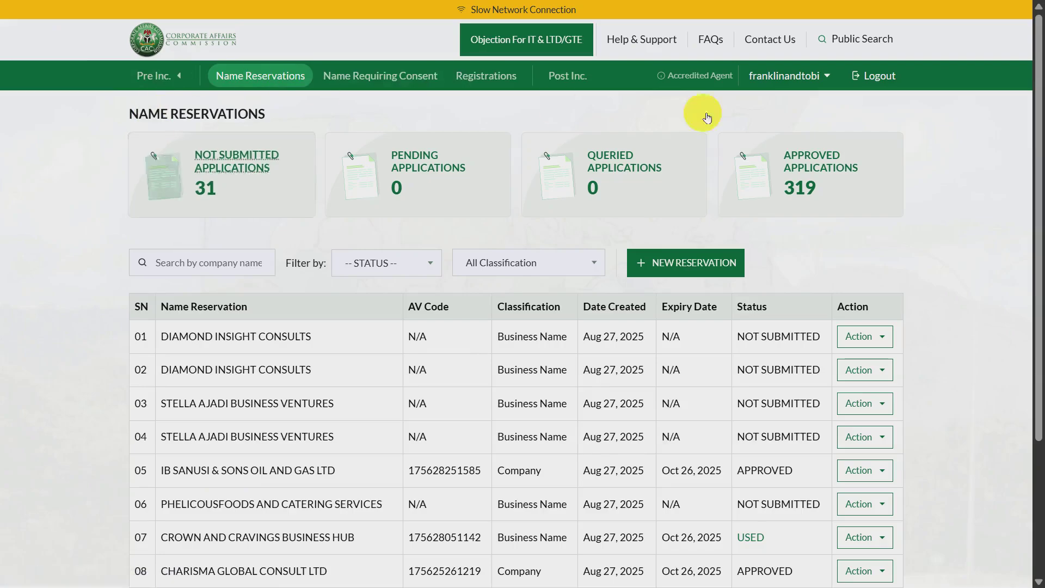
scroll(391, 202, "down", 3)
scroll(381, 351, "up", 3)
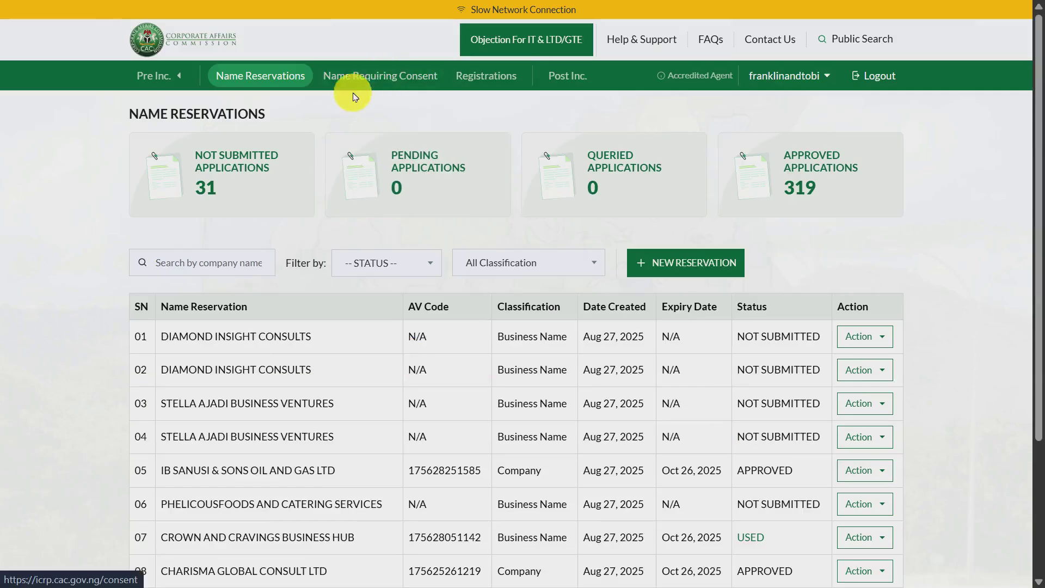
Go to the Name Requiring Consent page, enlarge the page view and open a new consent application form
left_click(369, 82)
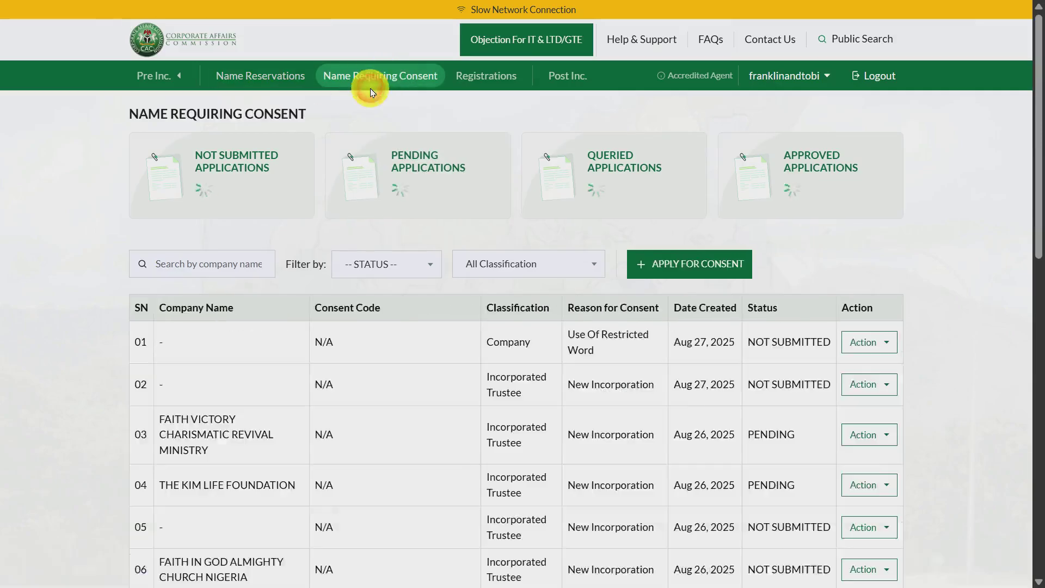
key("ctrl+plus")
scroll(432, 571, "down", 3)
scroll(488, 328, "up", 3)
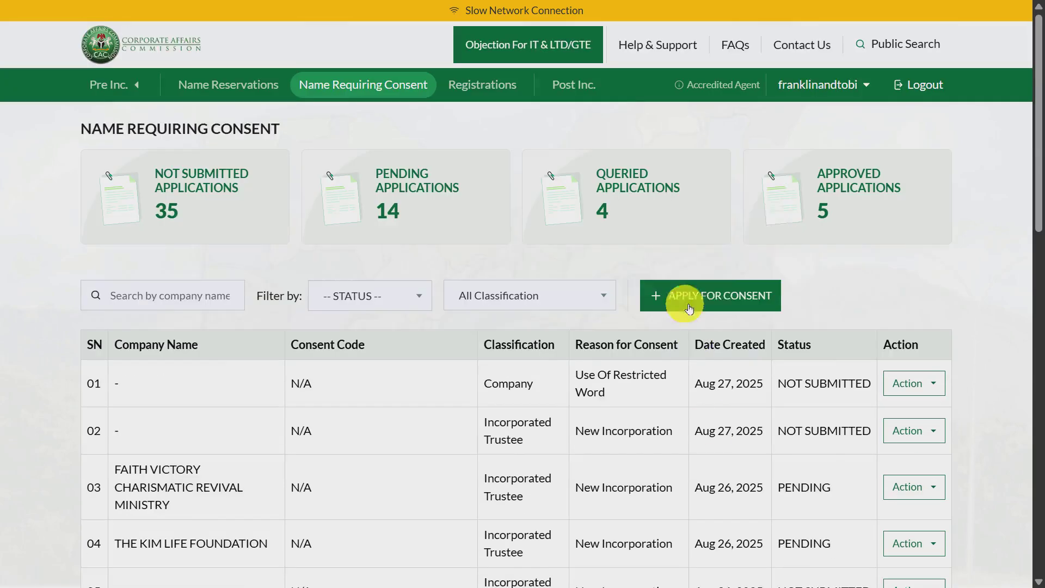
left_click(717, 299)
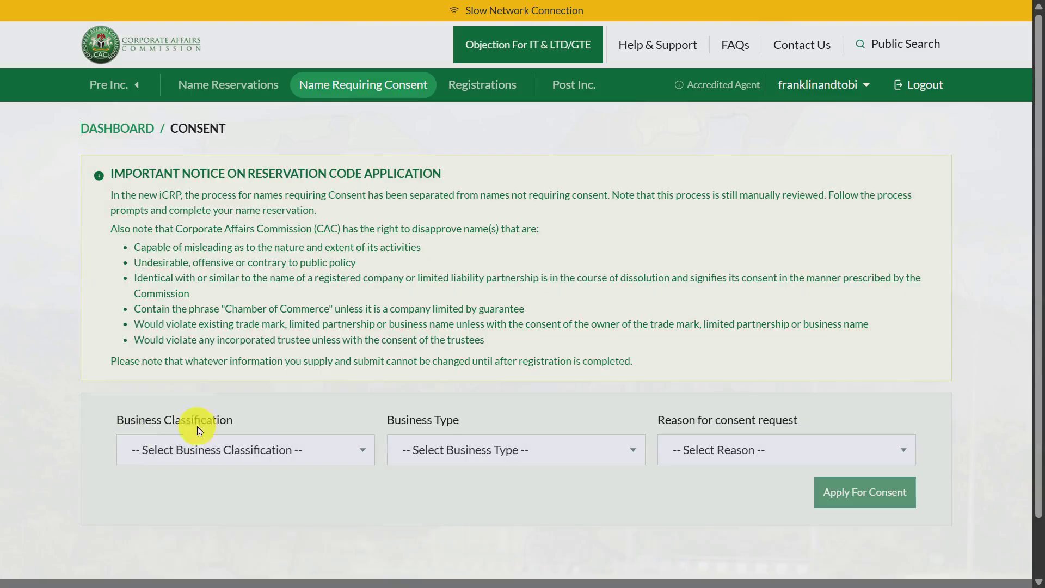
Set both the business classification and the business type to Incorporated Trustee
left_click(214, 449)
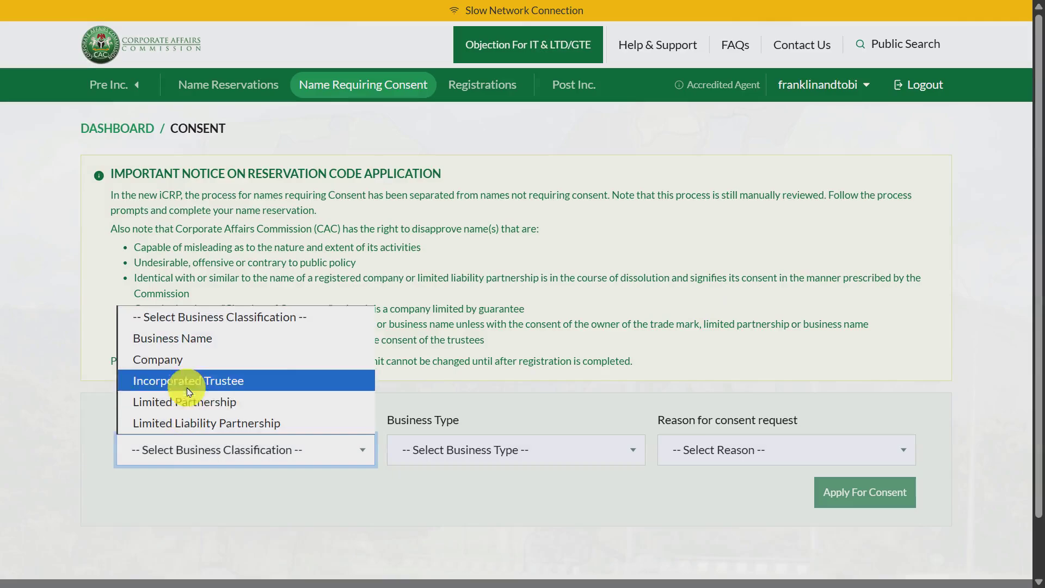
left_click(186, 382)
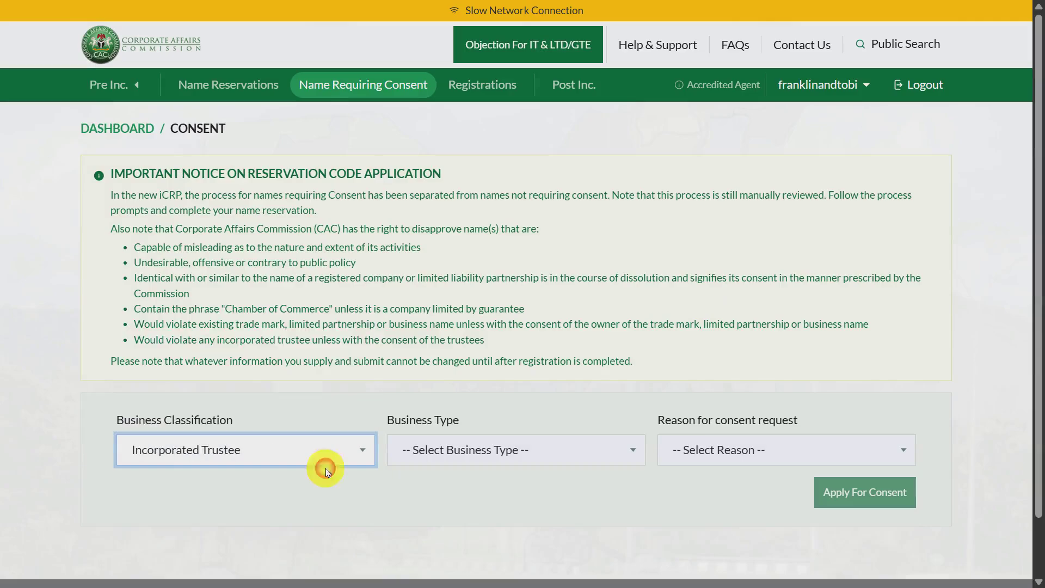
left_click(469, 459)
left_click(478, 499)
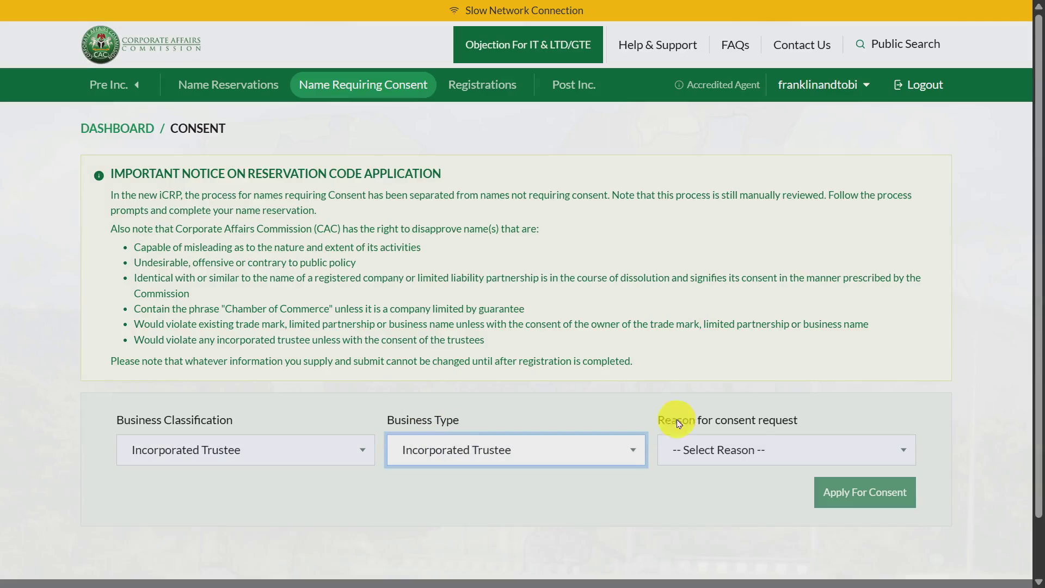
Choose Change Of Name Of Business / Company as the reason for the consent request and apply for consent
left_click(770, 453)
left_click(769, 452)
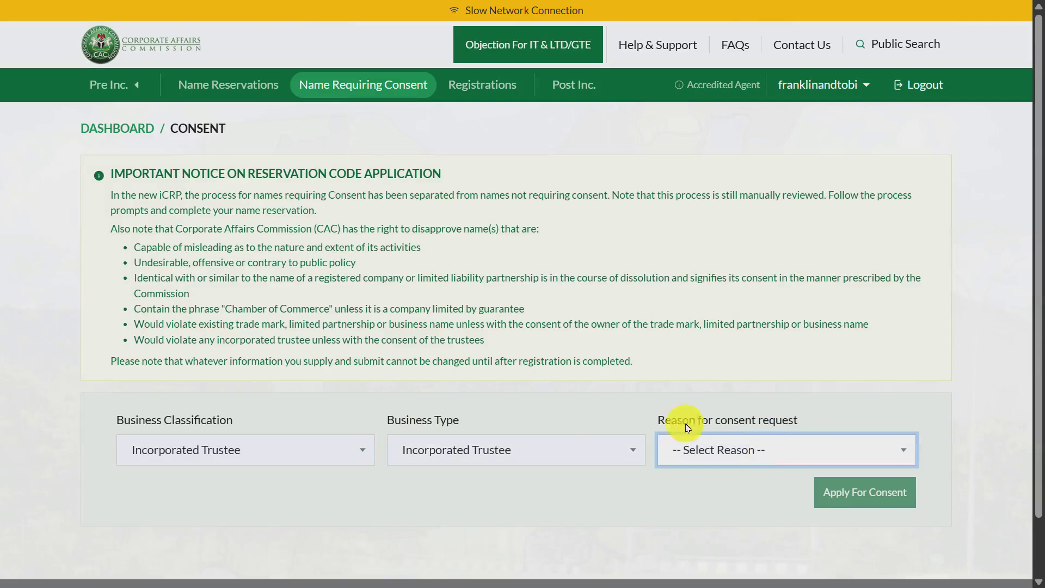
scroll(811, 437, "down", 2)
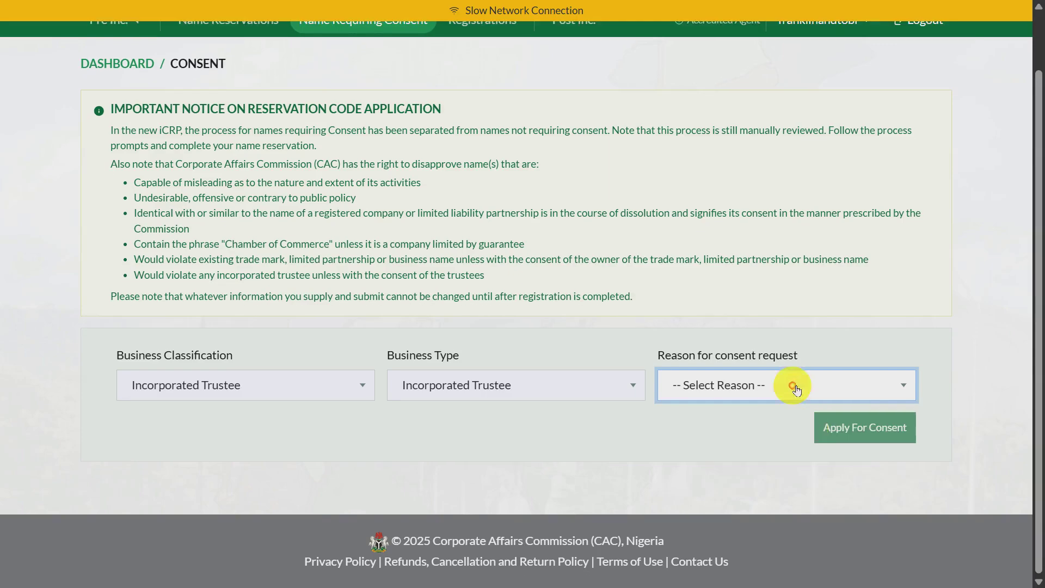
left_click(808, 390)
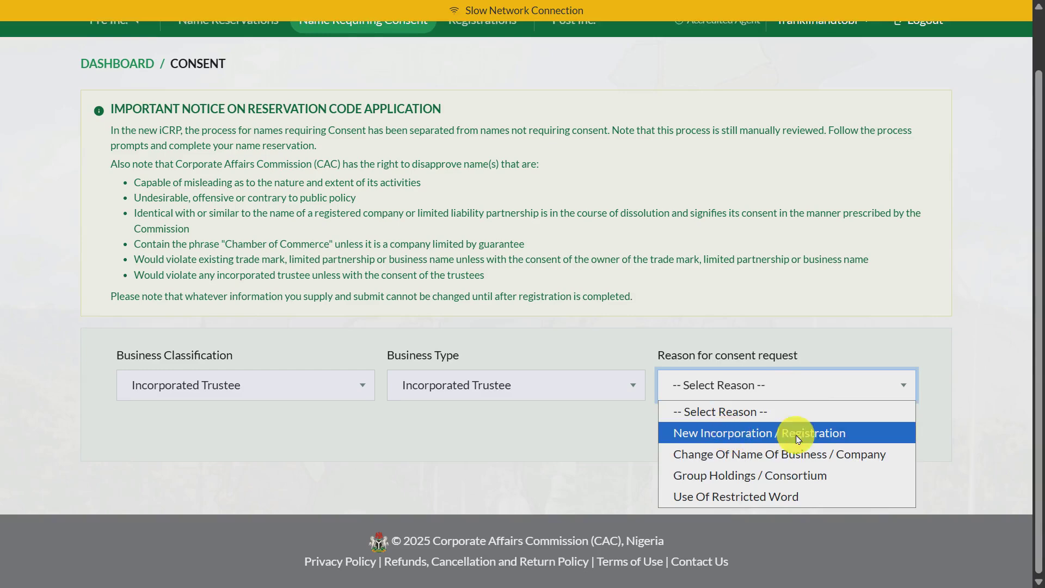
left_click(743, 457)
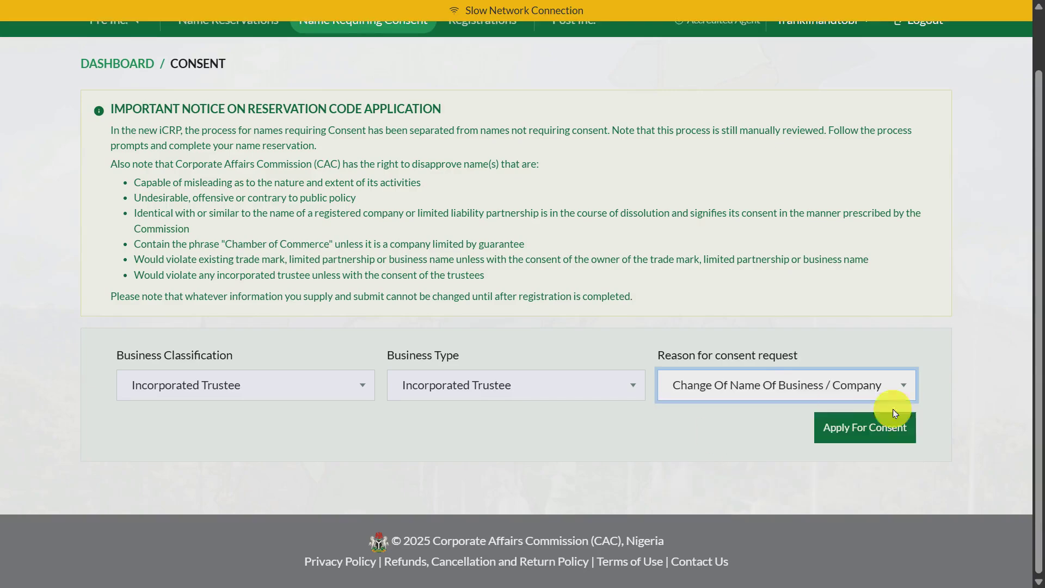
left_click(870, 434)
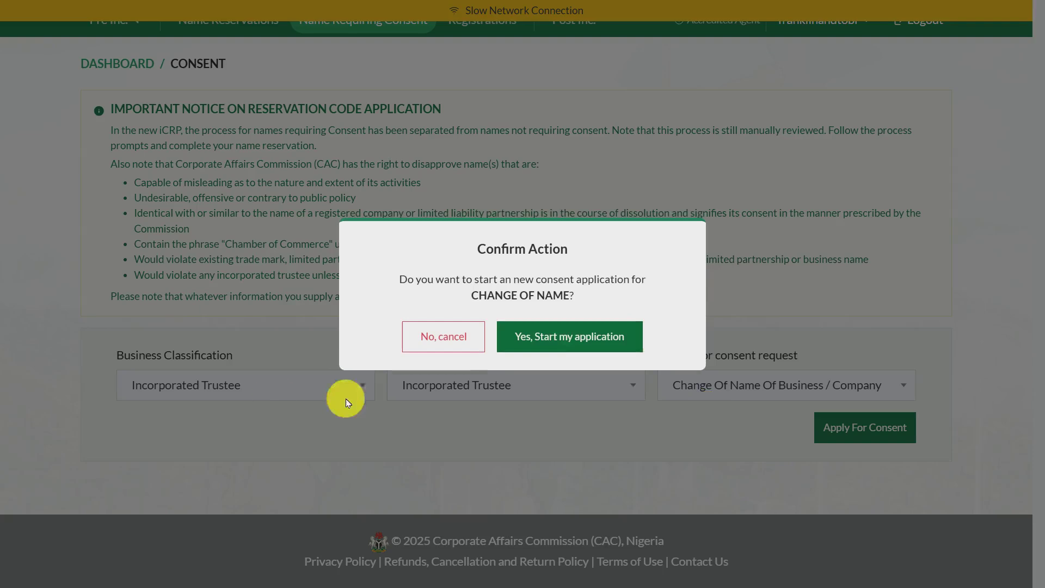
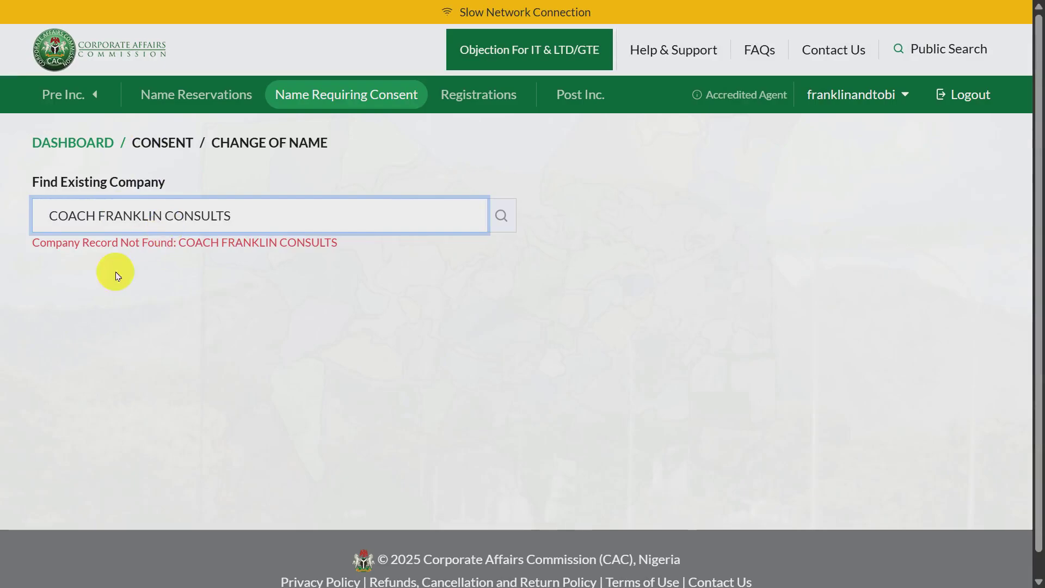
Replace the company search text and look up existing organisations with names containing INIAT
triple_click(142, 216)
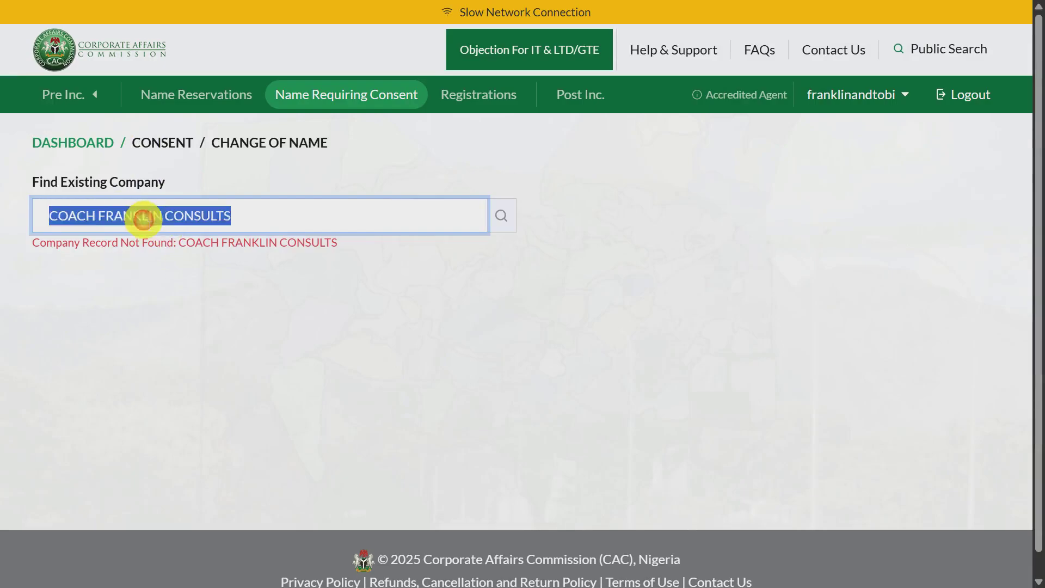
type("INIA")
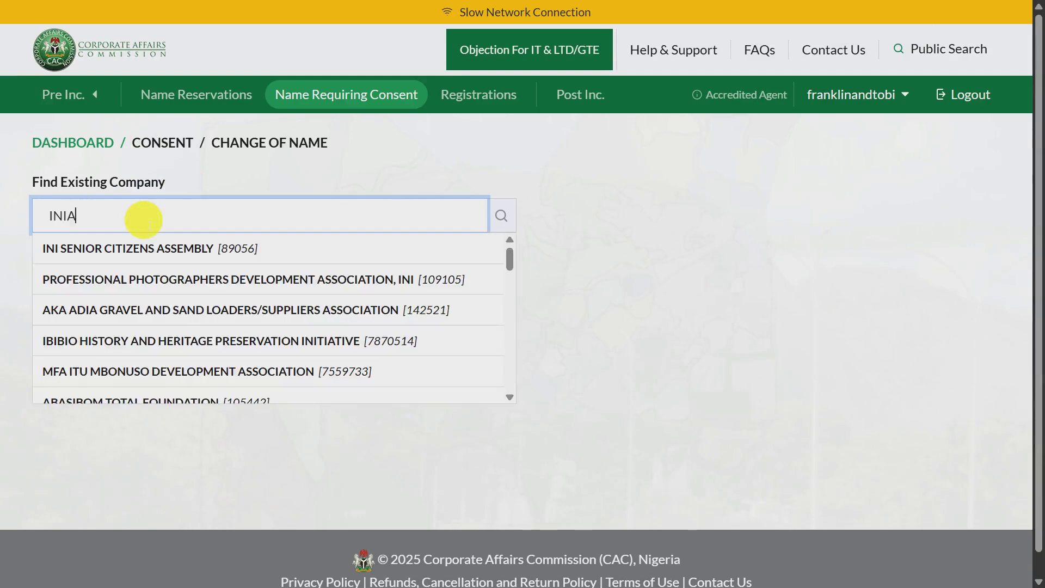
type("TTU")
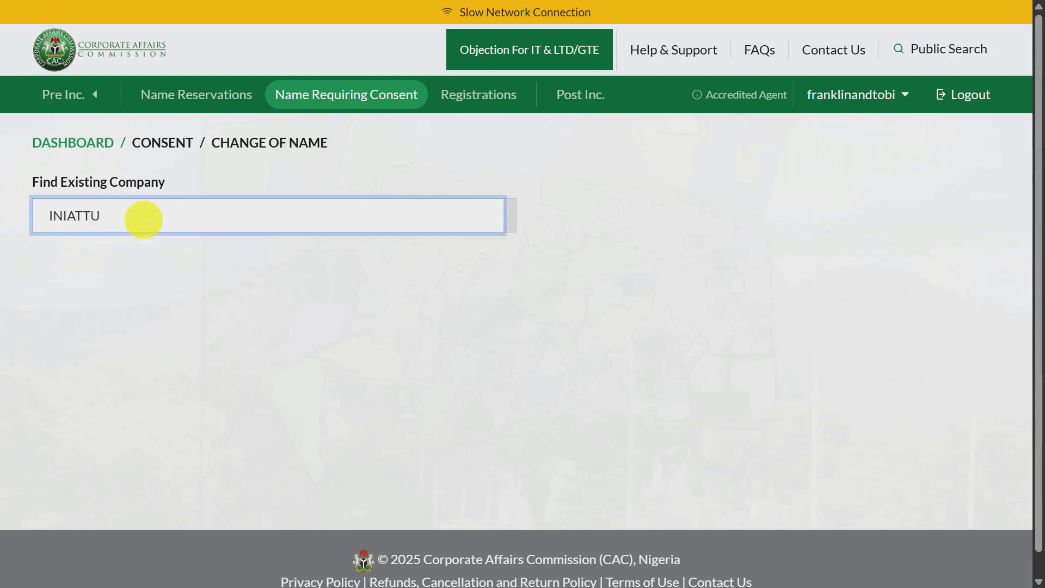
key("BackSpace")
type("IVE")
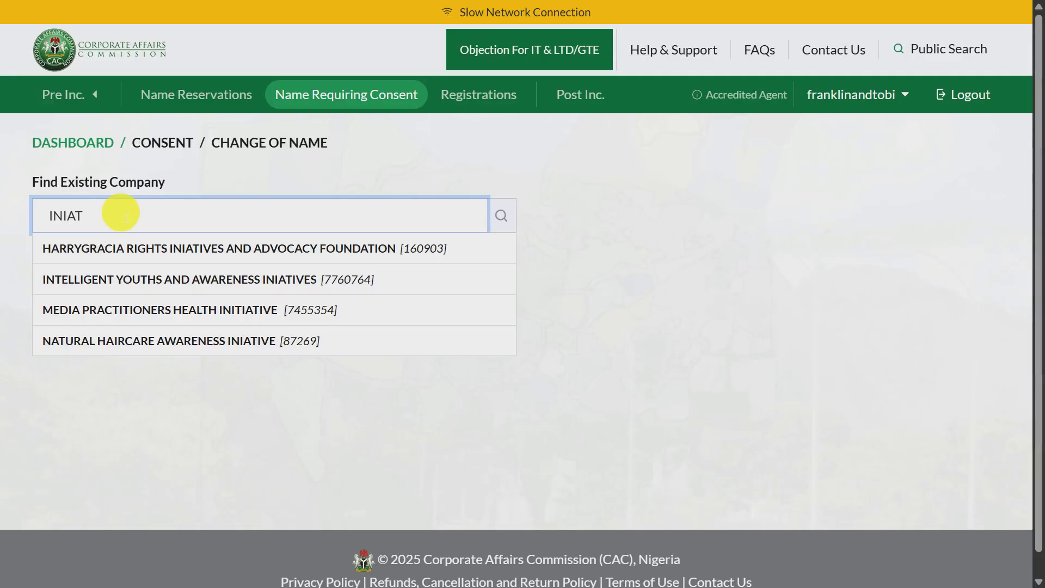
Search the existing companies for CLUB and browse through the matching organisations
key("BackSpace")
key("BackSpace")
key("BackSpace")
key("BackSpace")
key("BackSpace")
type("CLUB")
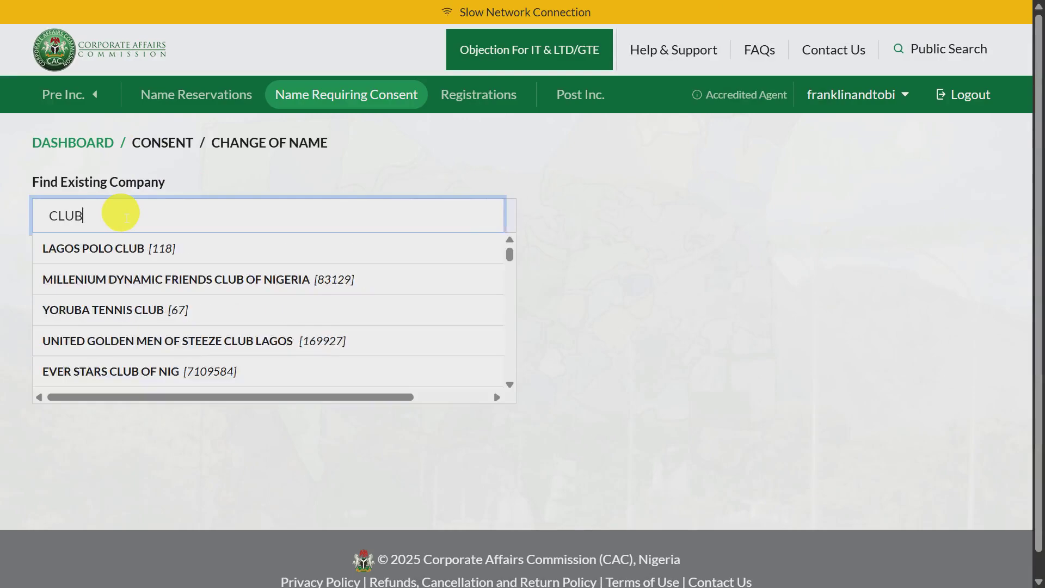
scroll(140, 263, "down", 5)
scroll(163, 310, "down", 5)
scroll(279, 319, "down", 1)
scroll(282, 326, "down", 15)
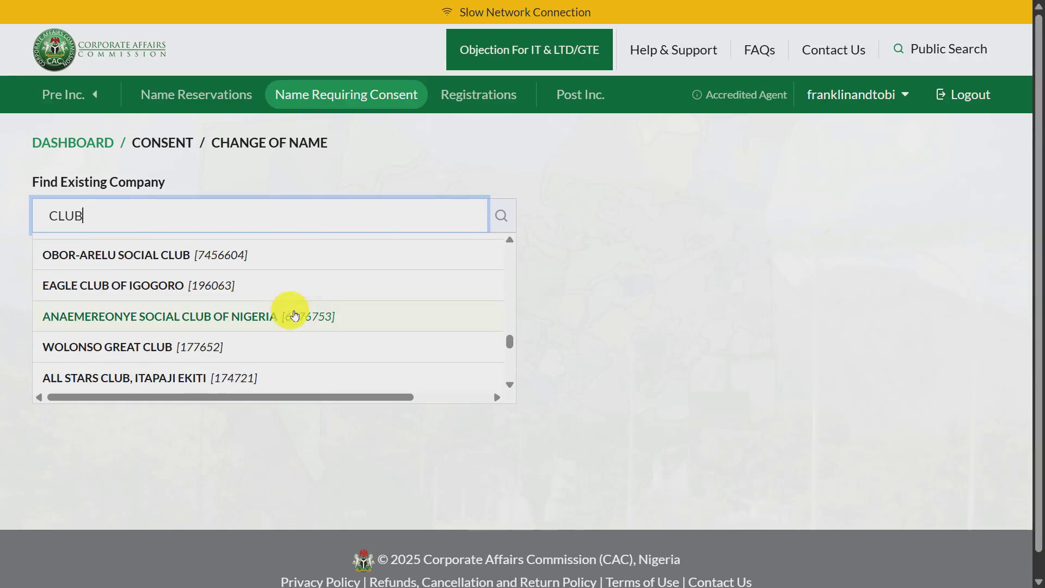
Search the existing companies for FOUNDATION instead
double_click(75, 219)
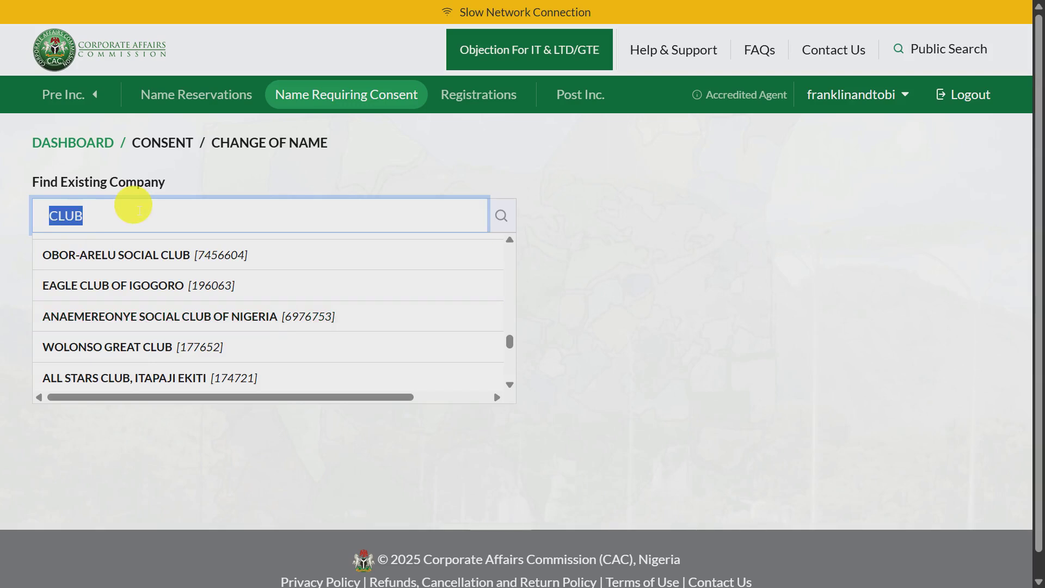
key("BackSpace")
type("FOU")
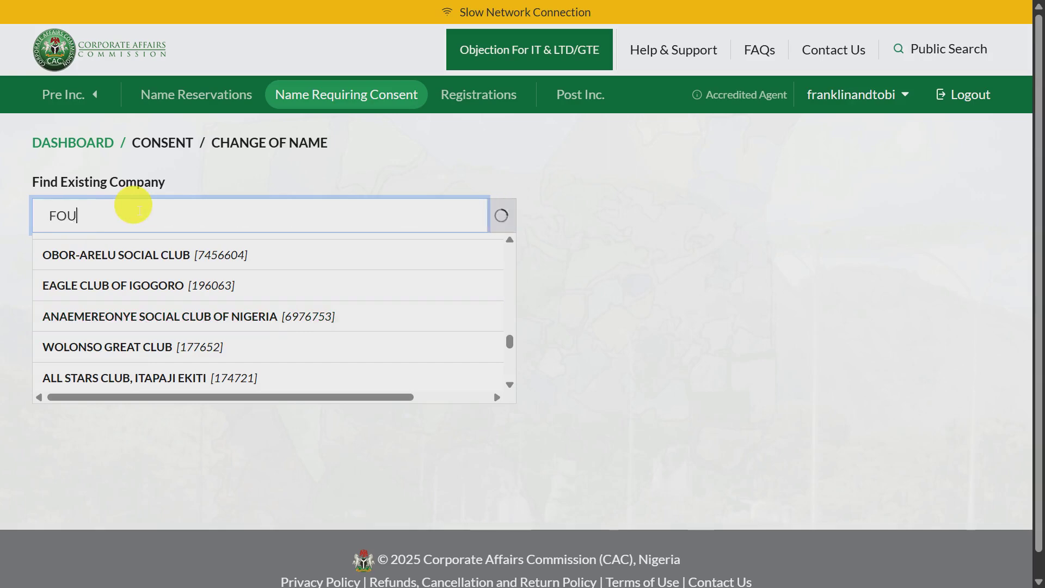
type("NDATION")
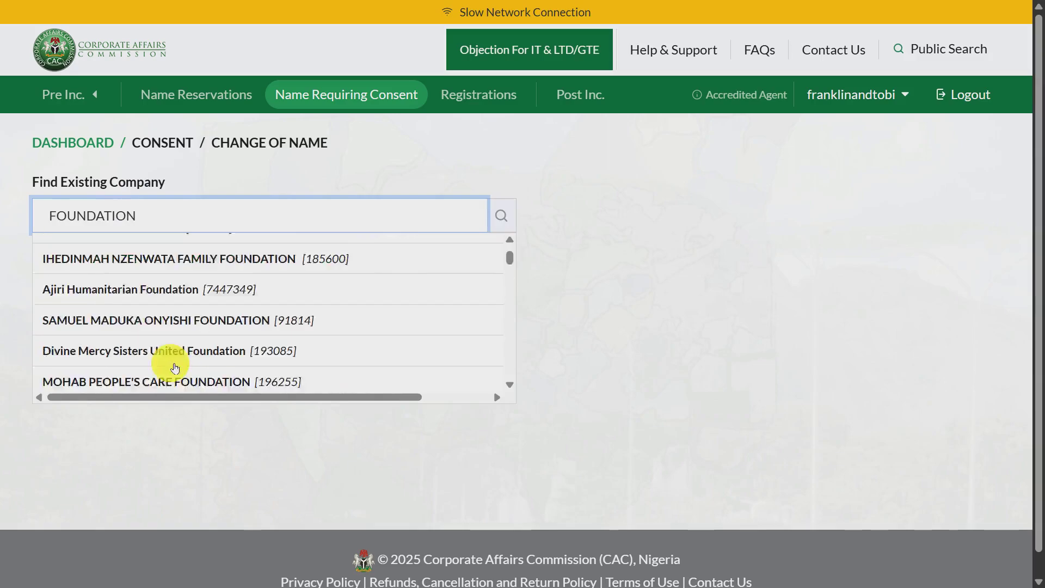
Search the existing companies for MARTINS instead of FOUNDATION and browse the matching organisations
scroll(264, 321, "down", 5)
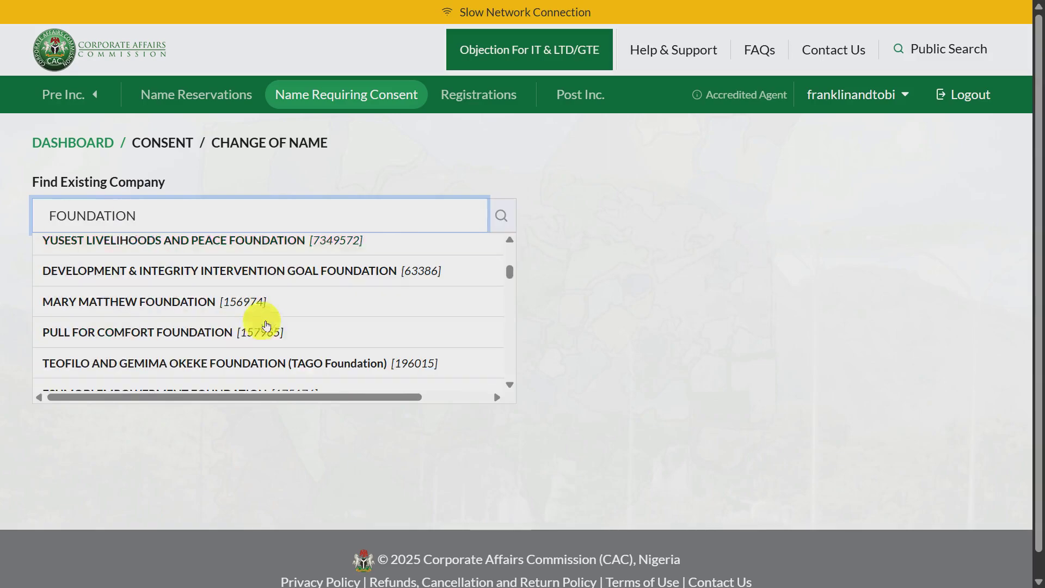
double_click(124, 218)
type("M")
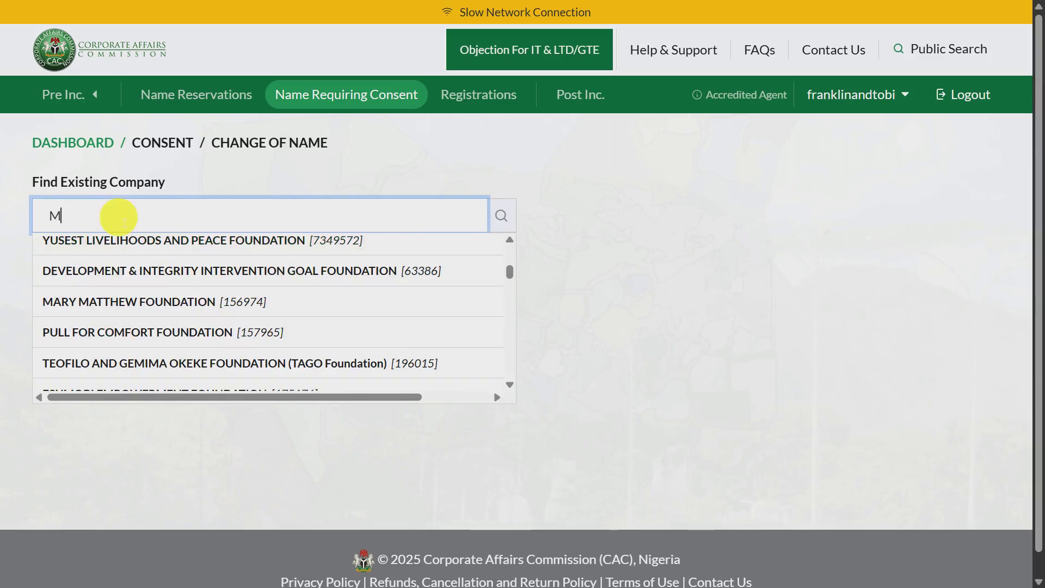
type("ARTINS")
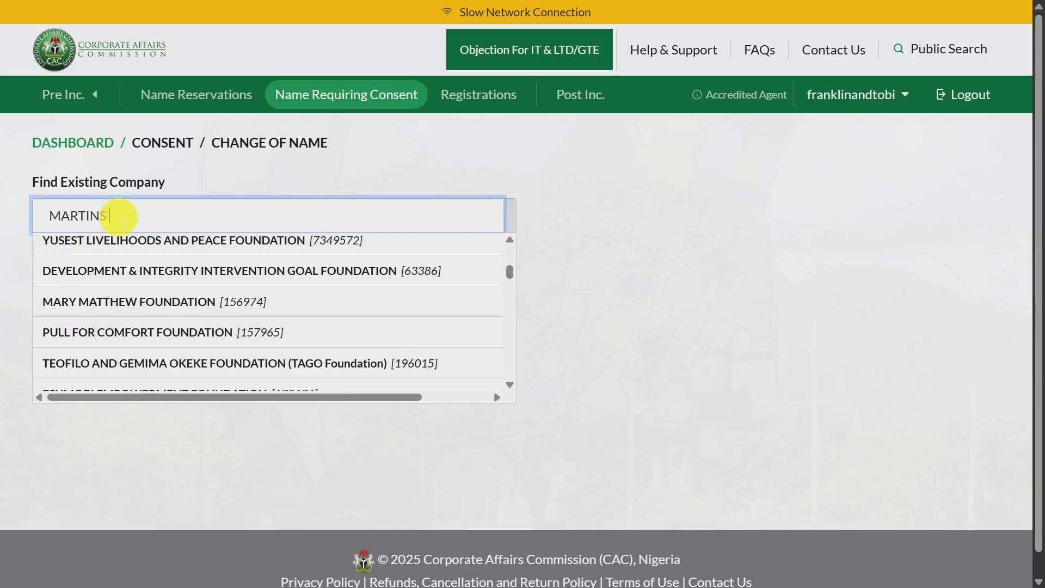
type(" OT")
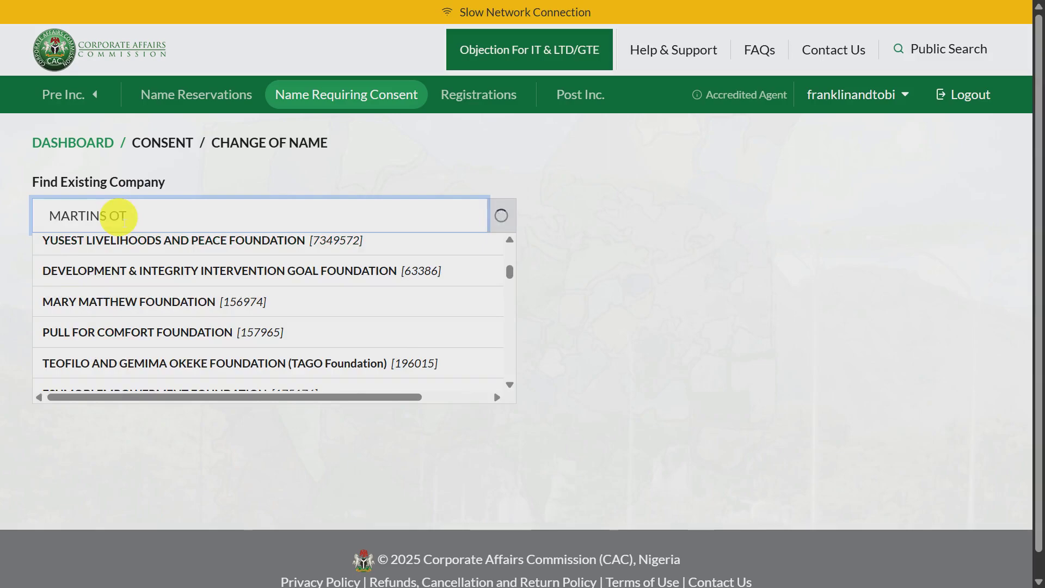
type("TE")
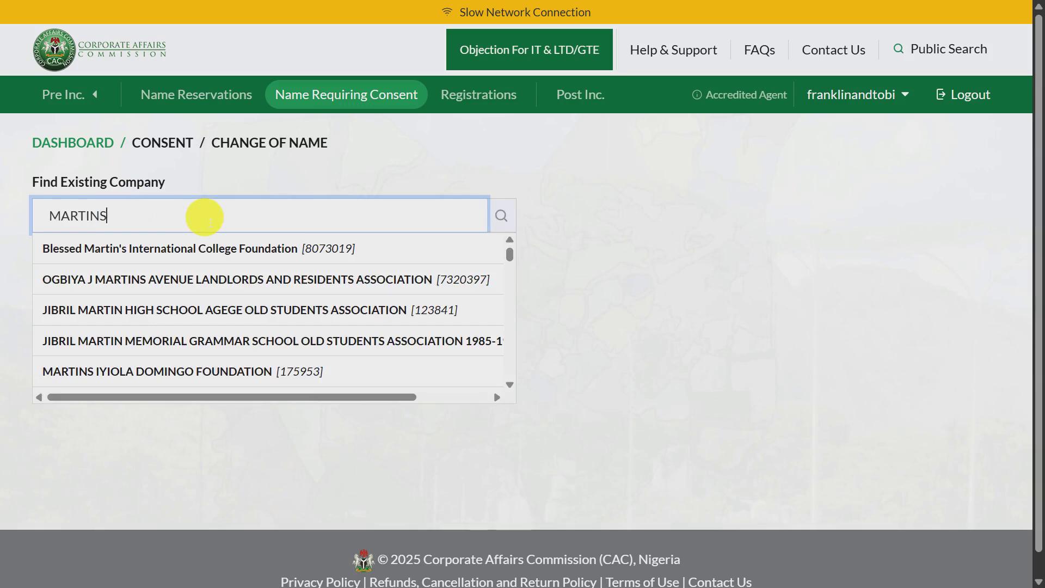
scroll(175, 350, "down", 5)
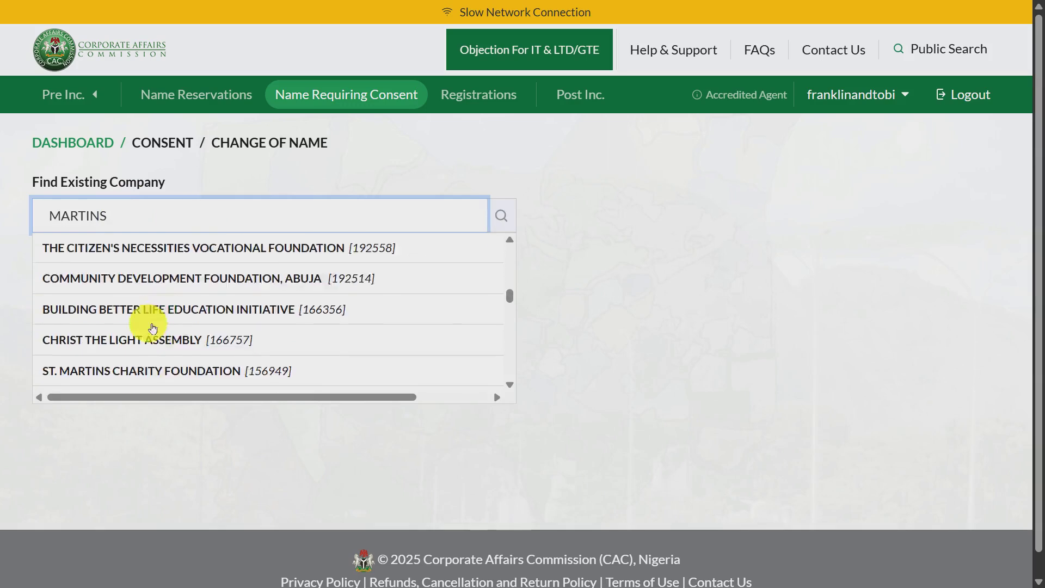
scroll(138, 311, "up", 3)
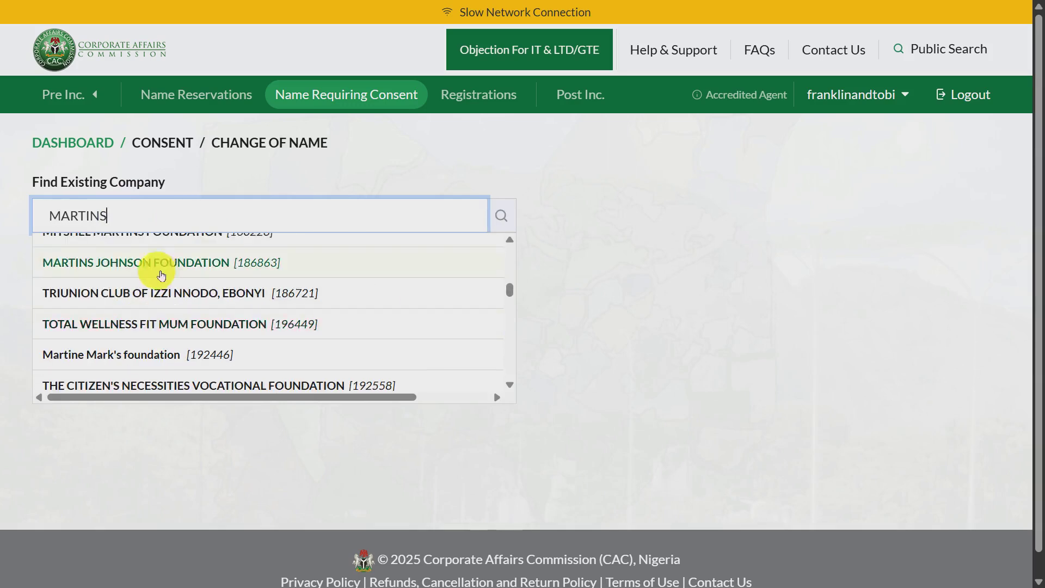
scroll(177, 327, "down", 1)
scroll(180, 333, "down", 3)
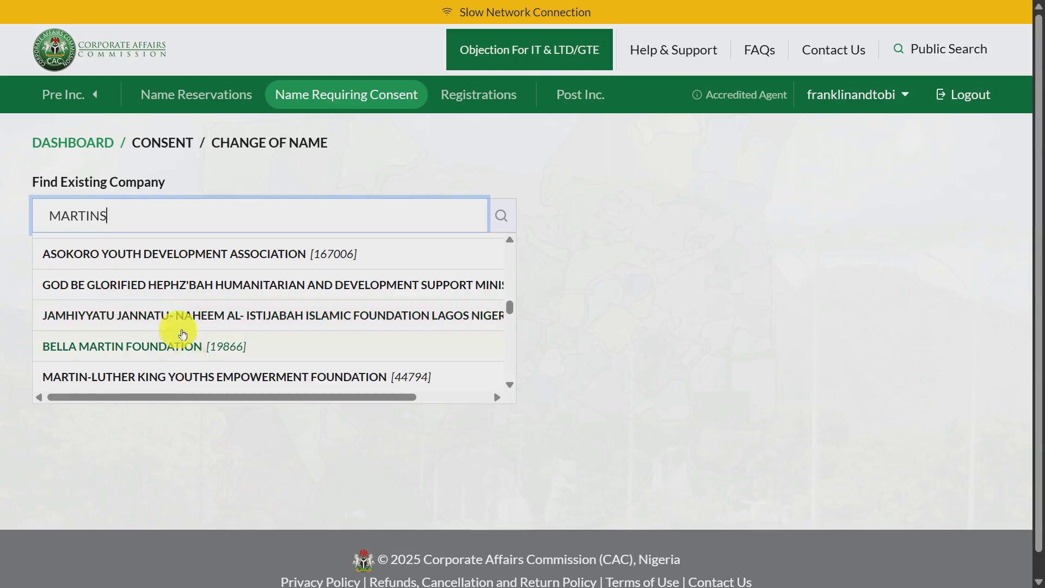
Replace the company search text with THE HOLYGHOST THEATRE MINISTRY to look up that organisation
key("BackSpace")
key("BackSpace")
key("BackSpace")
key("BackSpace")
key("BackSpace")
key("BackSpace")
key("BackSpace")
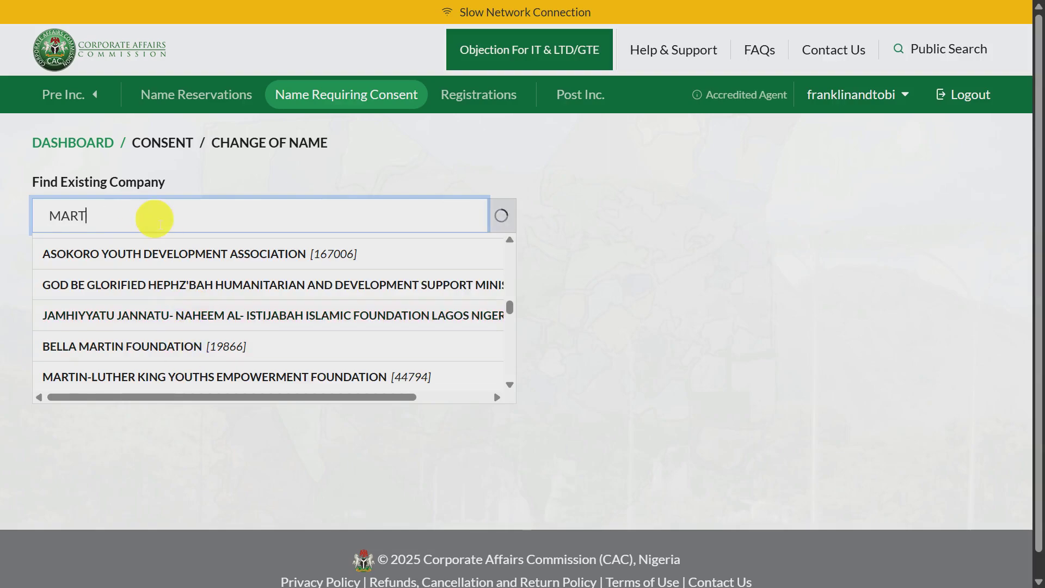
type("THE HOLYGHOST THEATRE MINISTRY")
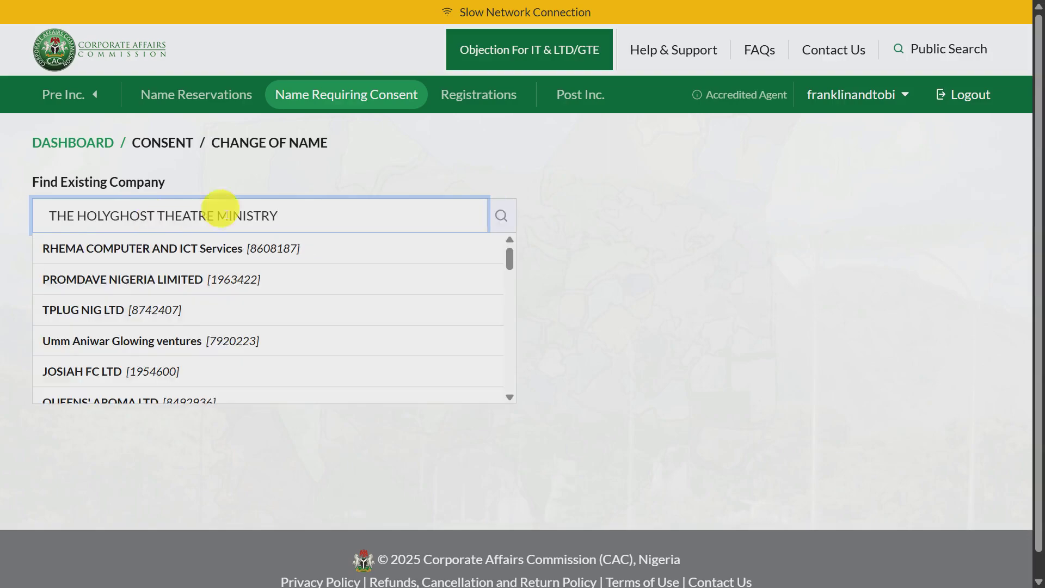
Look through the list of companies returned for the full ministry name to find the organisation
scroll(158, 283, "down", 2)
scroll(159, 327, "down", 3)
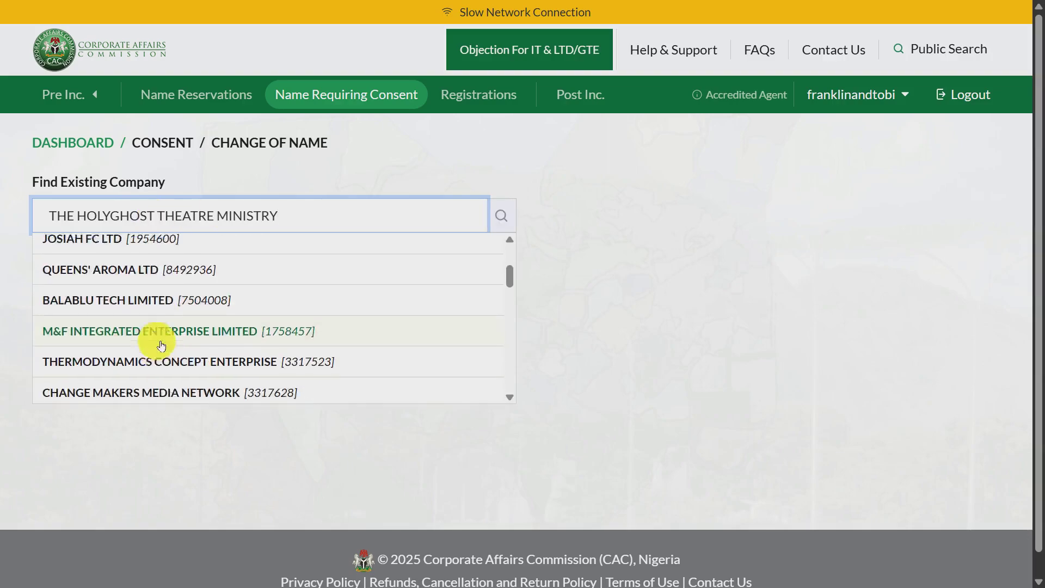
scroll(171, 355, "up", 4)
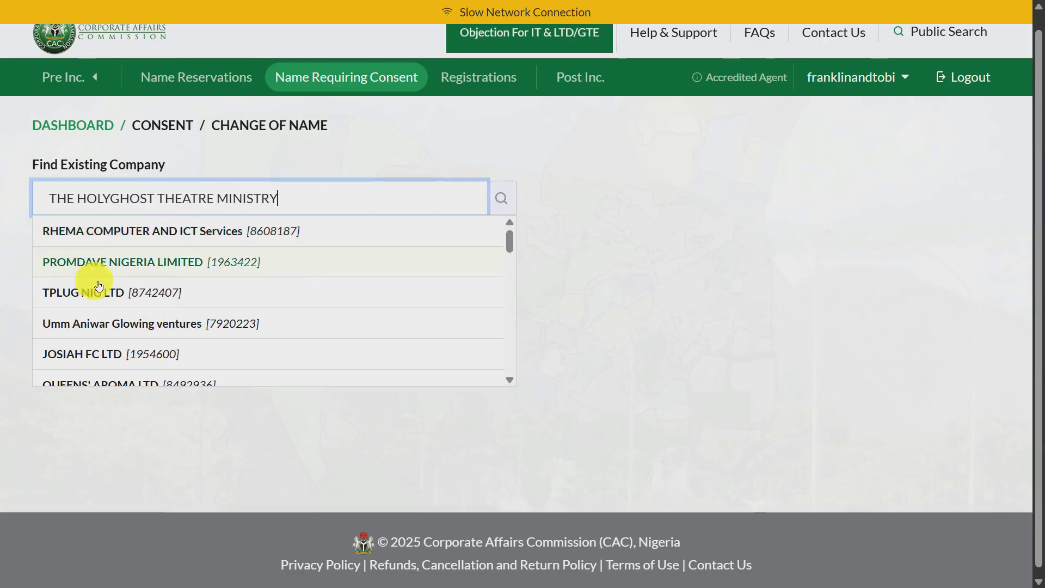
scroll(100, 324, "down", 4)
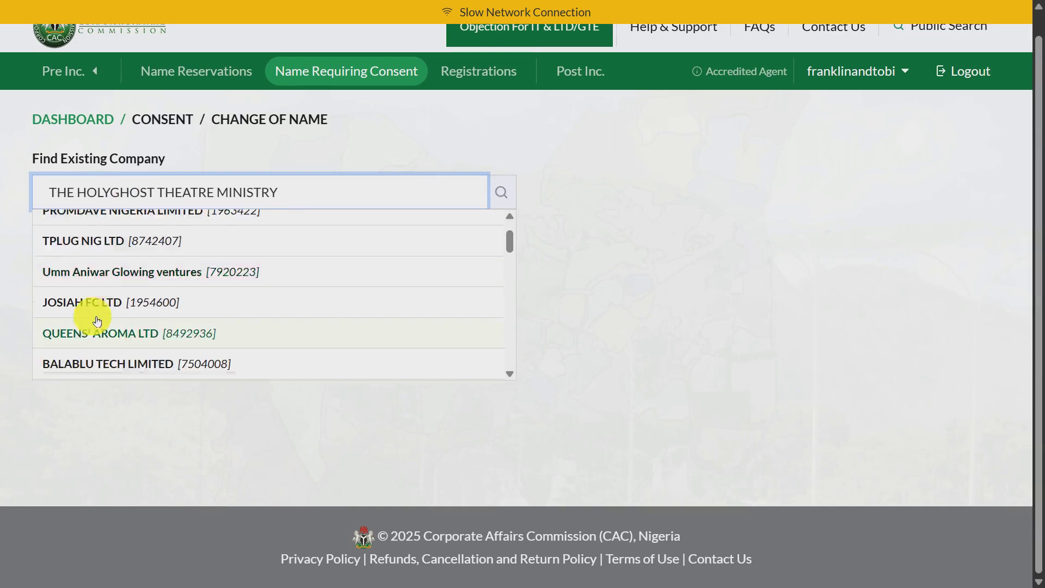
scroll(101, 326, "down", 2)
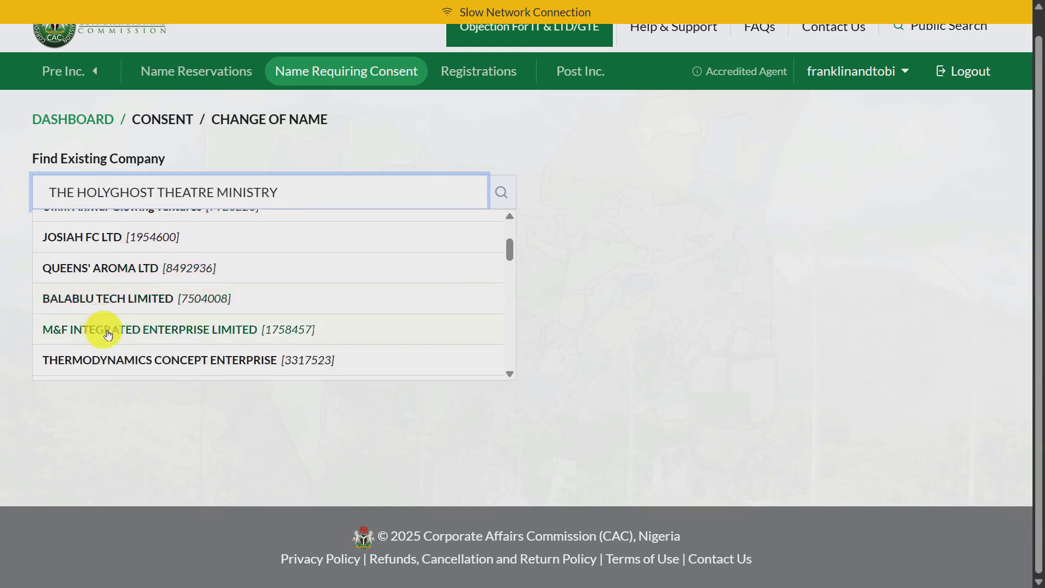
scroll(109, 352, "down", 5)
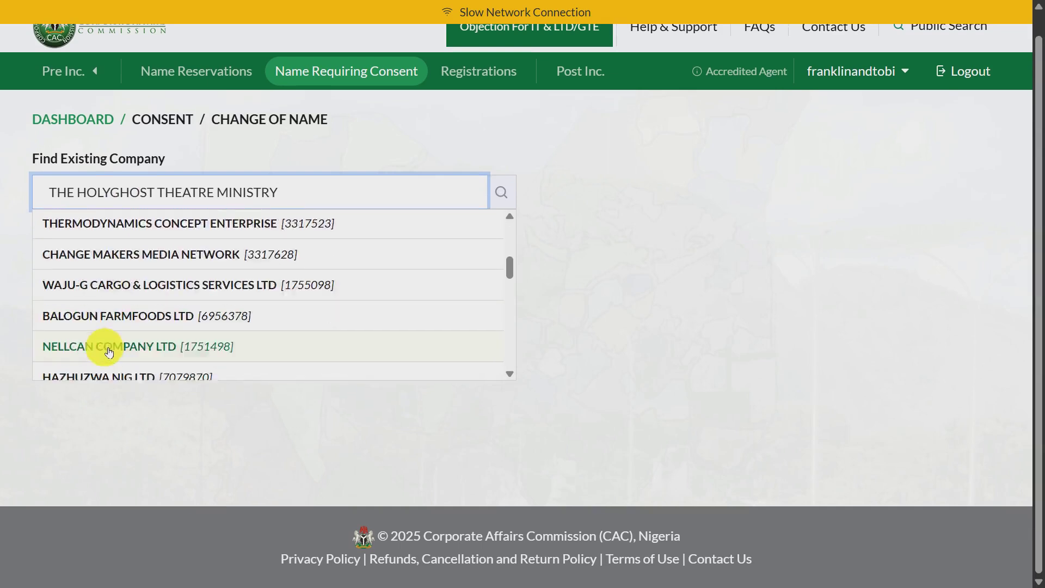
scroll(109, 355, "down", 5)
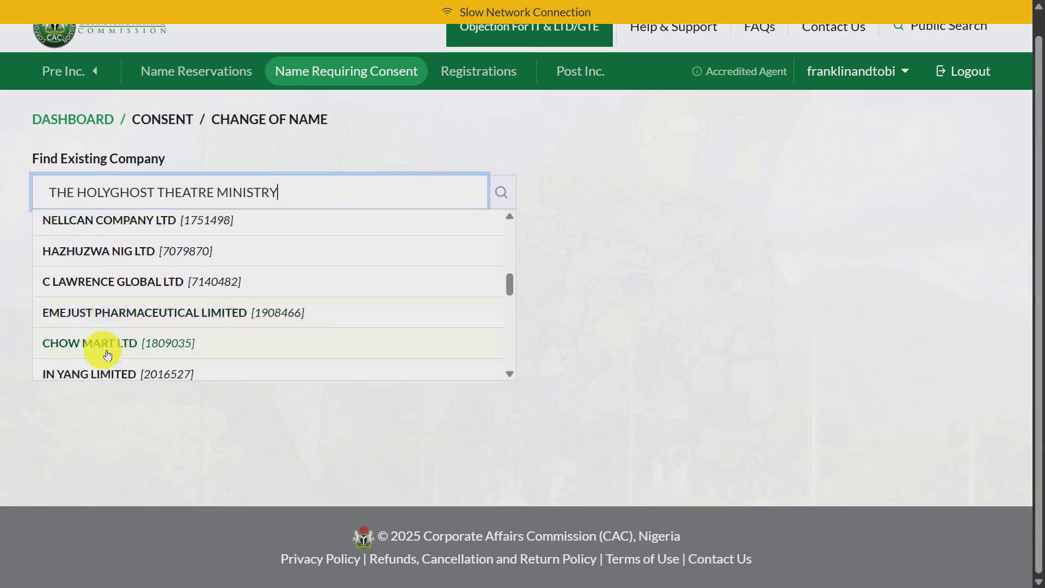
scroll(108, 355, "down", 5)
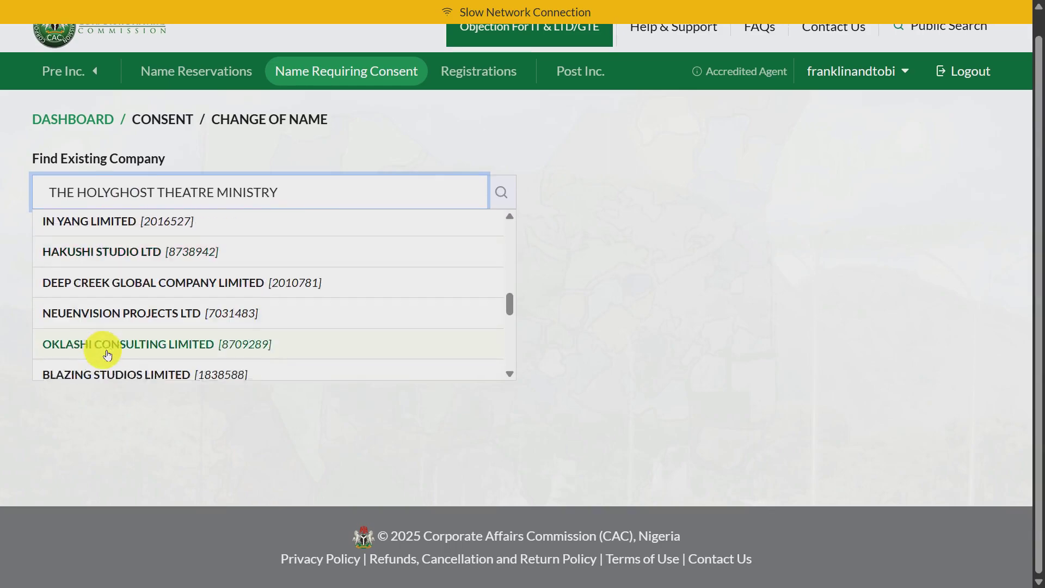
scroll(106, 352, "down", 2)
Shorten the company search text to THE HOLYGHOST and browse the matching organisations
left_click(292, 197)
key("BackSpace")
key("BackSpace")
key("BackSpace")
key("BackSpace")
key("BackSpace")
key("BackSpace")
key("BackSpace")
key("BackSpace")
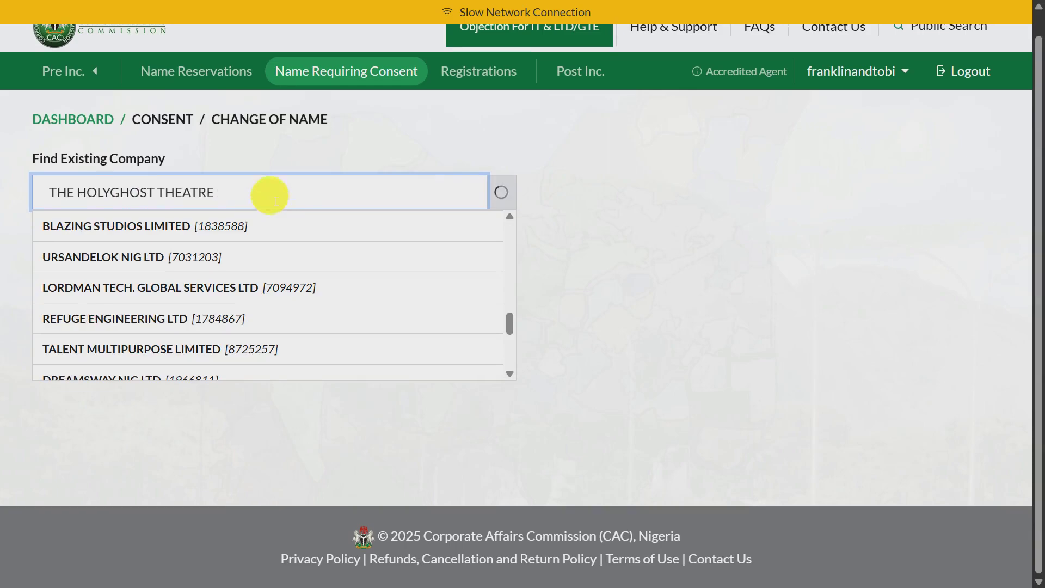
key("BackSpace")
key("BackSpace")
key("BackSpace")
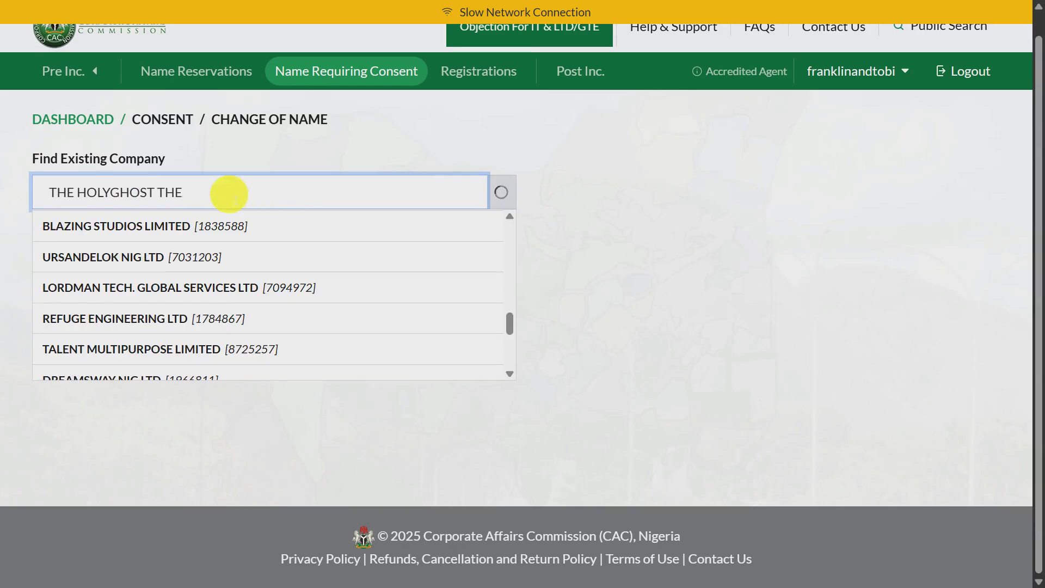
key("BackSpace")
key("BackSpace")
key("BackSpace")
key("BackSpace")
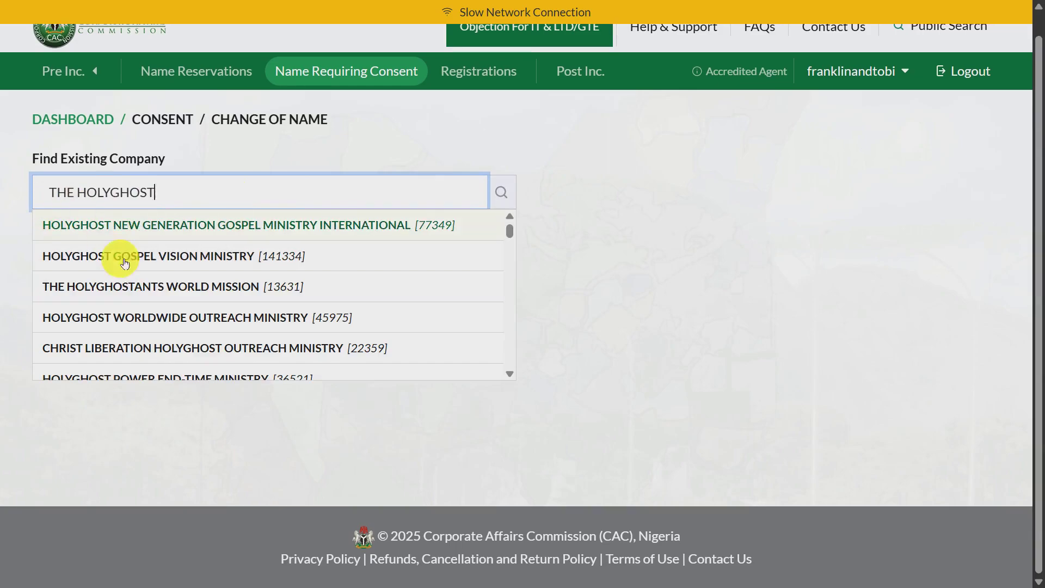
scroll(128, 283, "down", 1)
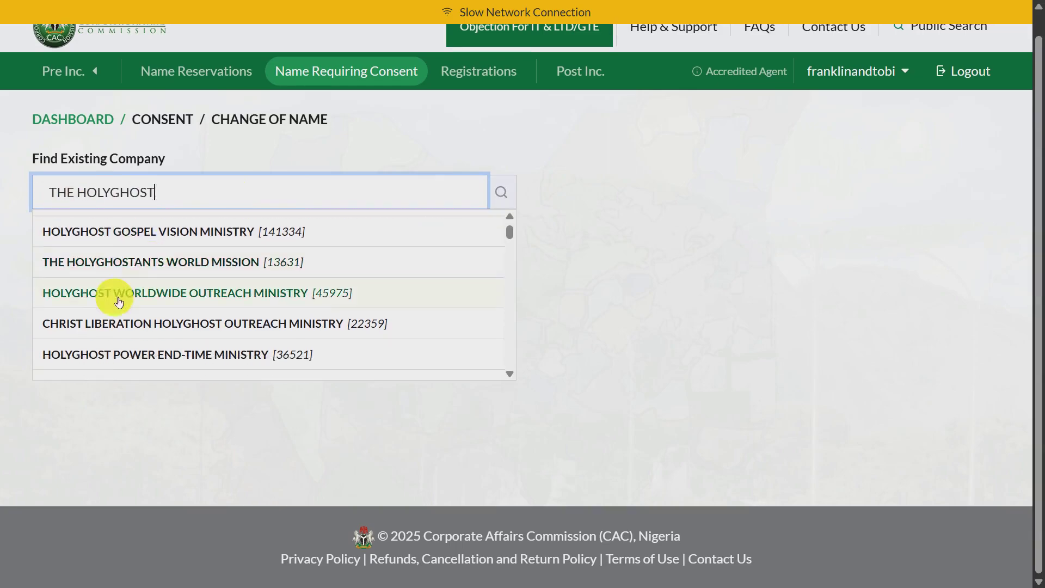
scroll(118, 332, "down", 1)
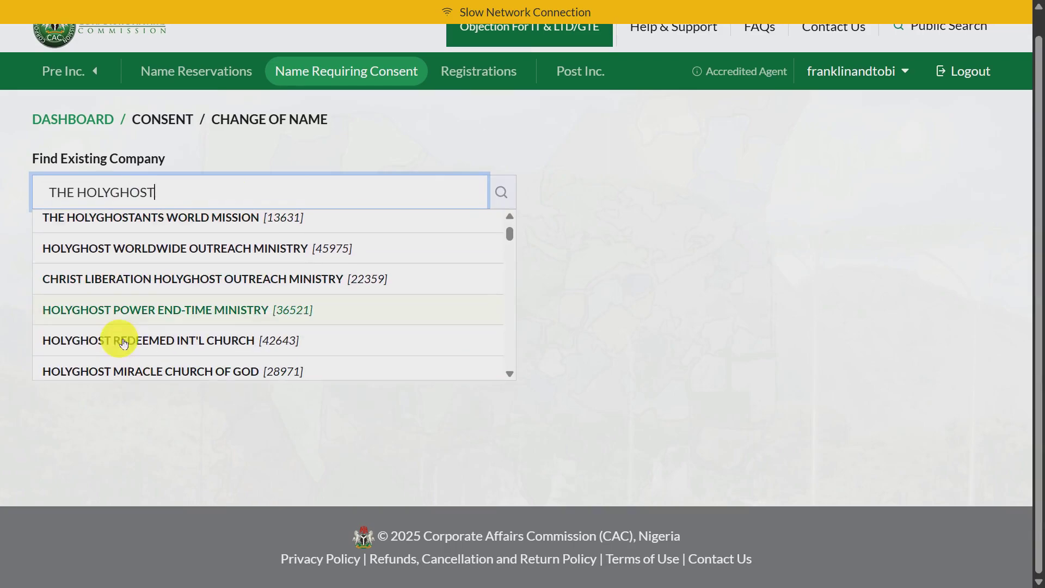
scroll(92, 307, "down", 1)
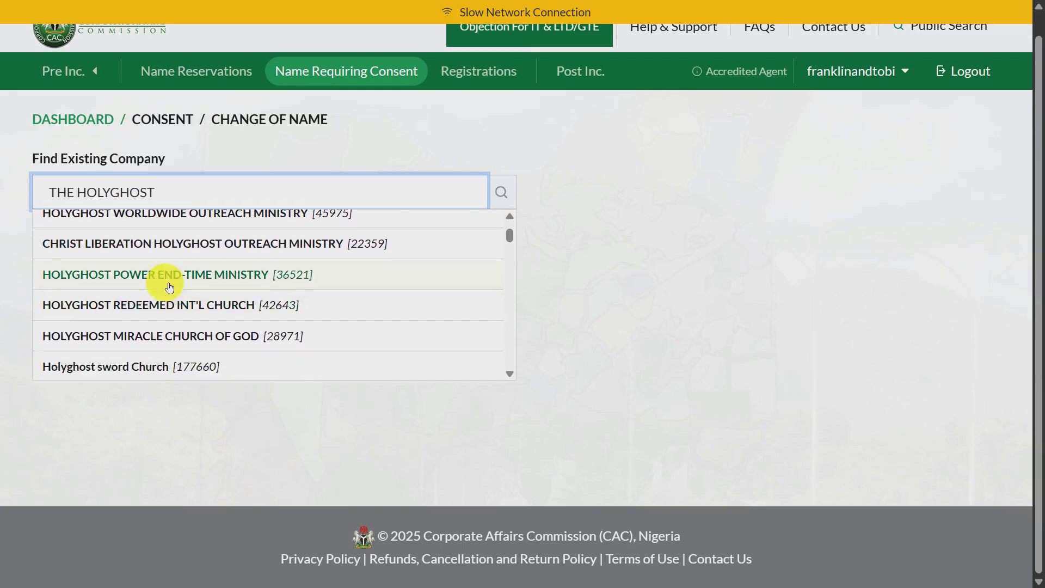
scroll(171, 286, "down", 1)
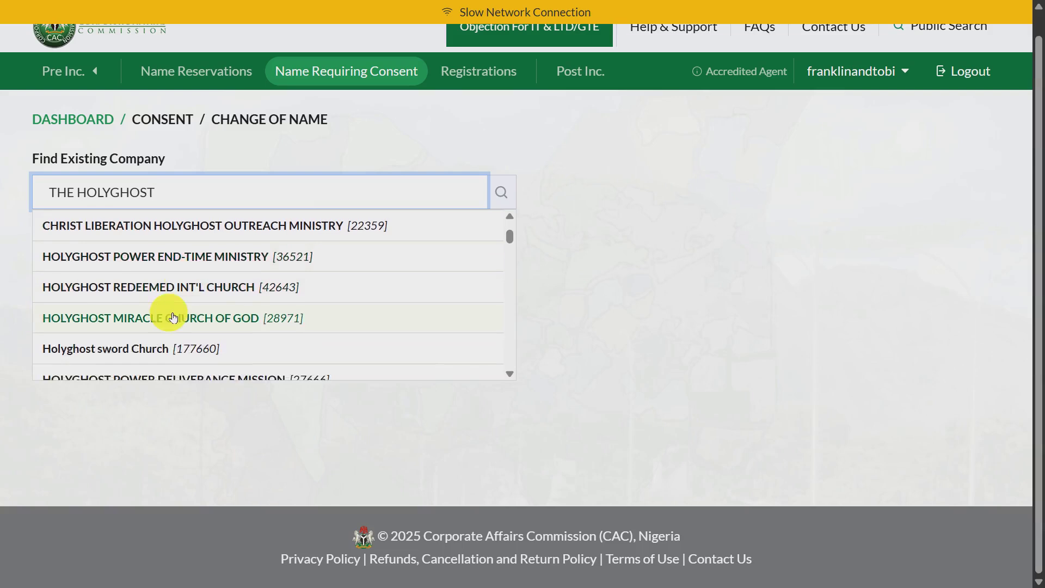
scroll(173, 317, "down", 2)
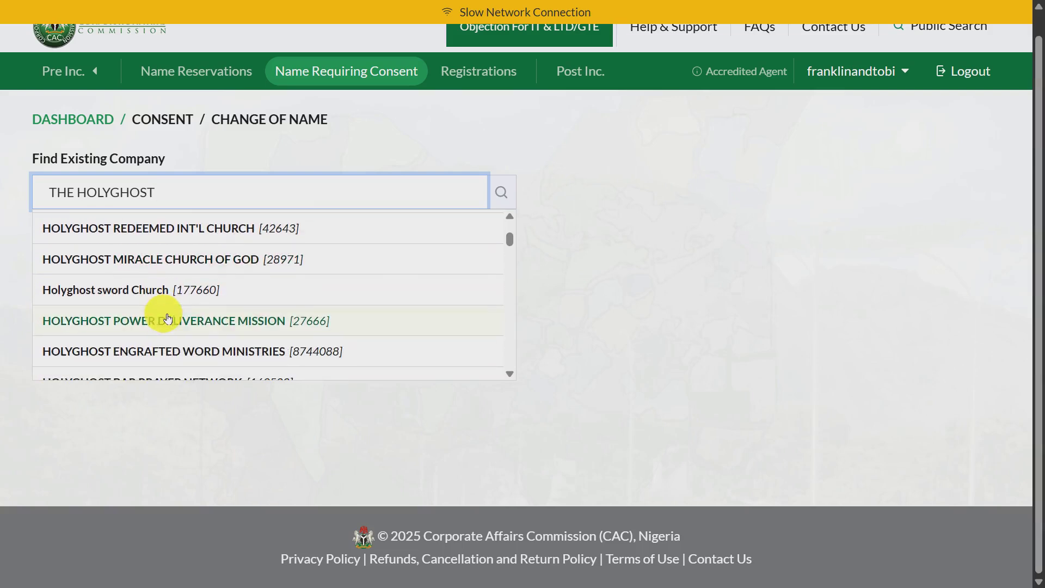
Search the existing companies again for THE HOLYGHOST THEATRE MINISTRY, and retry without the word MINISTRY
triple_click(198, 197)
type("THE HOLYGHOST THEATRE MINISTRY")
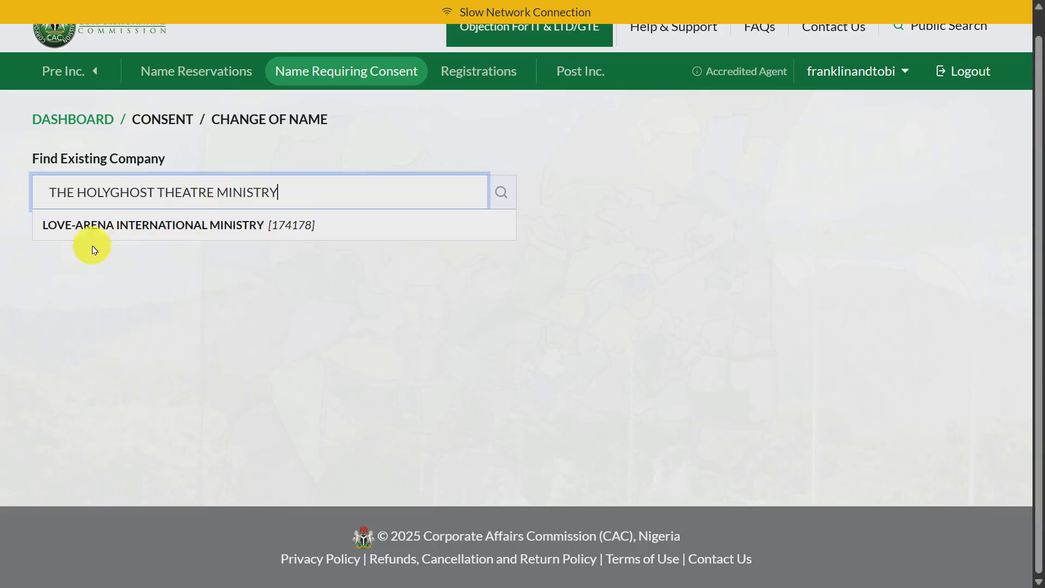
double_click(224, 194)
key("BackSpace")
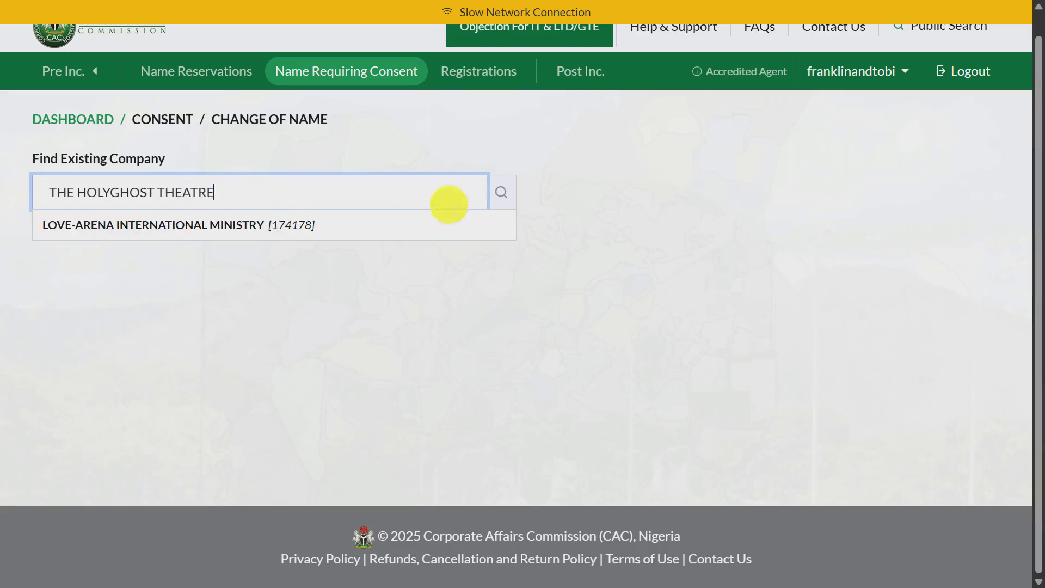
key("BackSpace")
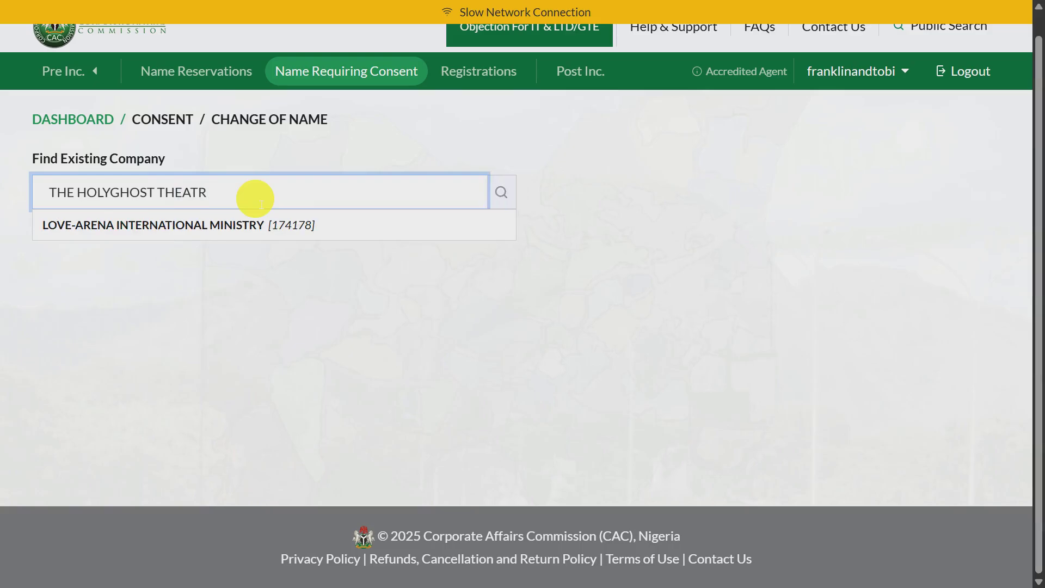
type("E")
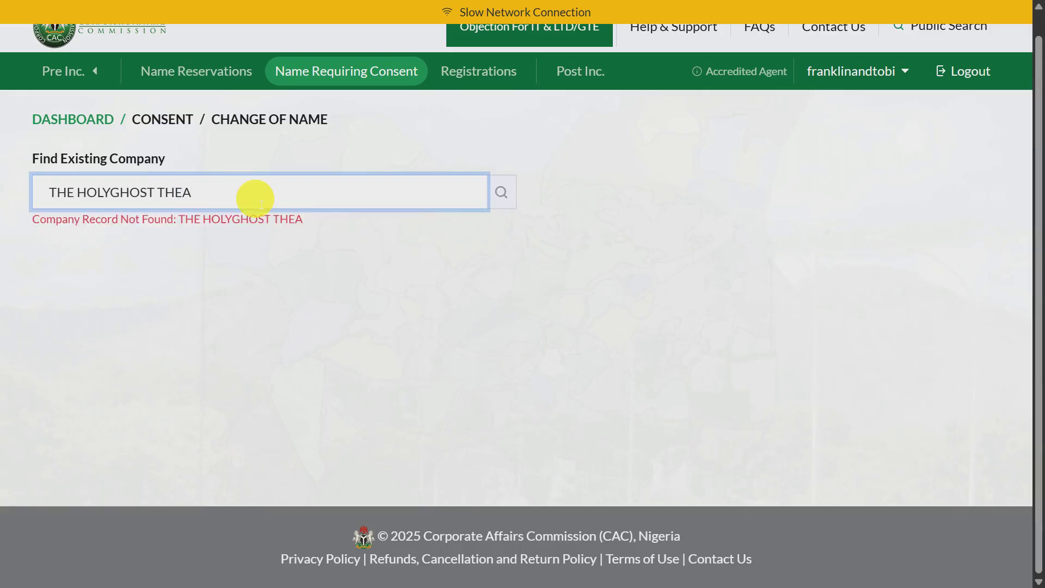
Change the company search text to THE HOLYGHOST MINISTRY and browse through the matching organisations
key("BackSpace")
key("BackSpace")
key("BackSpace")
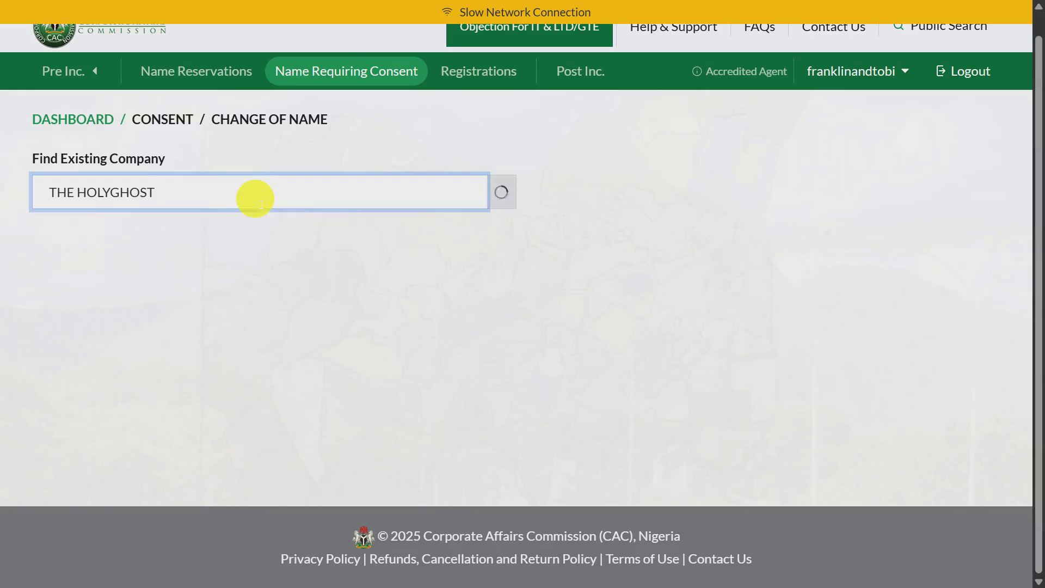
type("MINISTRY")
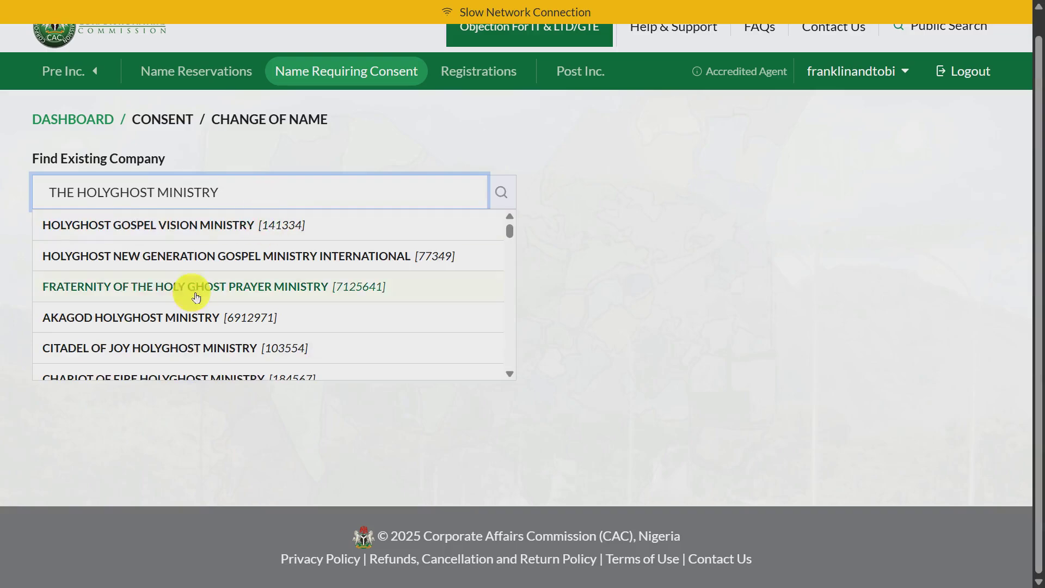
scroll(147, 285, "down", 3)
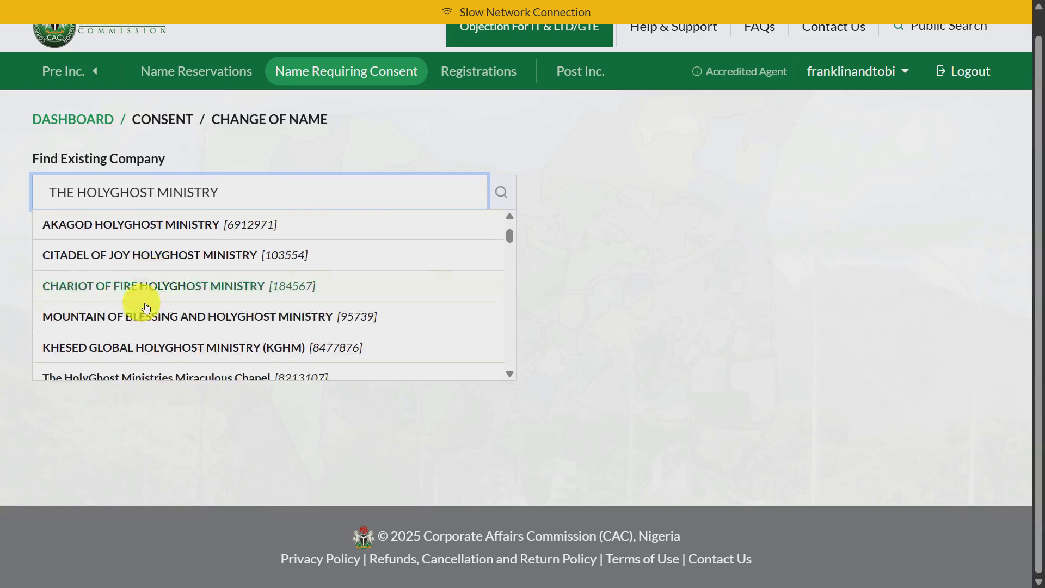
scroll(146, 311, "down", 4)
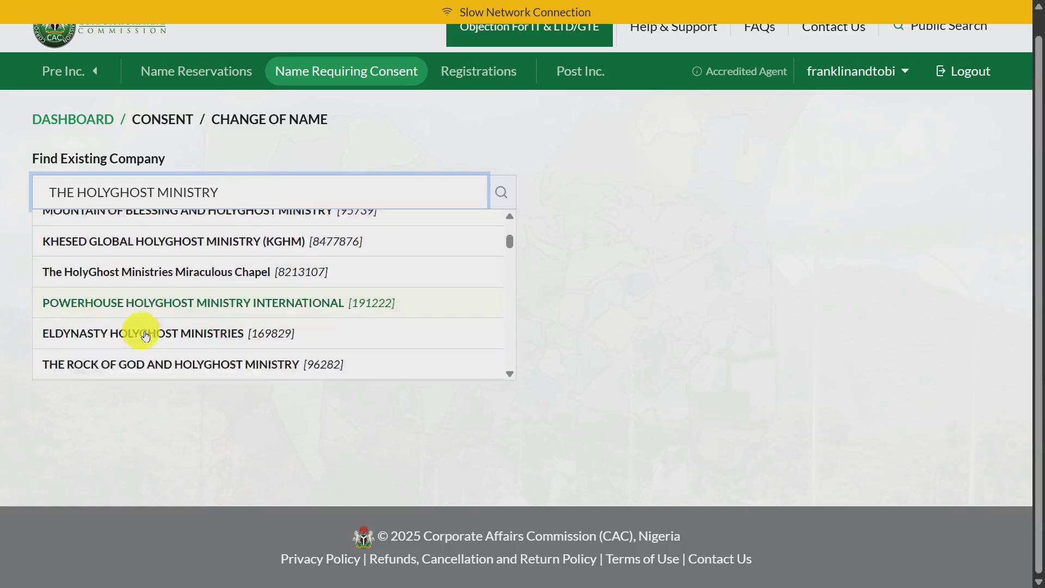
scroll(145, 337, "down", 4)
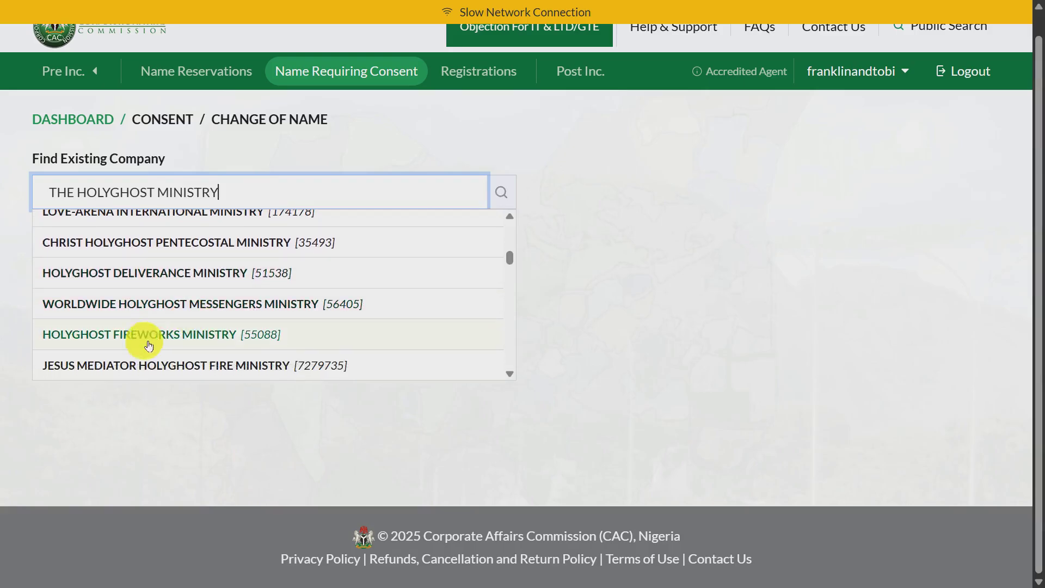
scroll(144, 346, "down", 3)
scroll(145, 350, "down", 2)
scroll(148, 350, "up", 6)
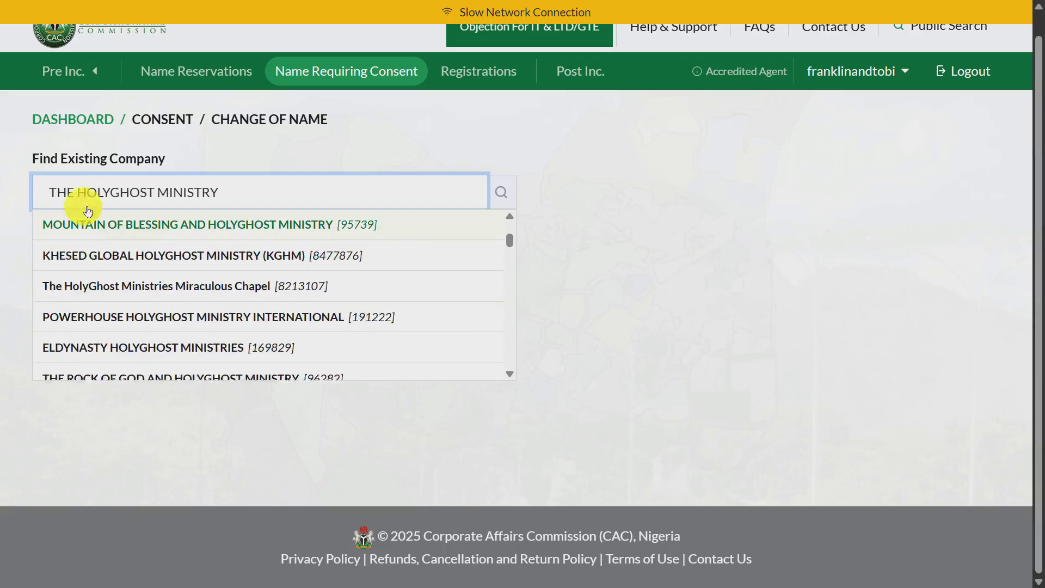
Change the existing company search text to HOLYGHOST MINISTRIES
left_click(78, 193)
key("BackSpace")
key("BackSpace")
key("BackSpace")
key("BackSpace")
left_click(207, 189)
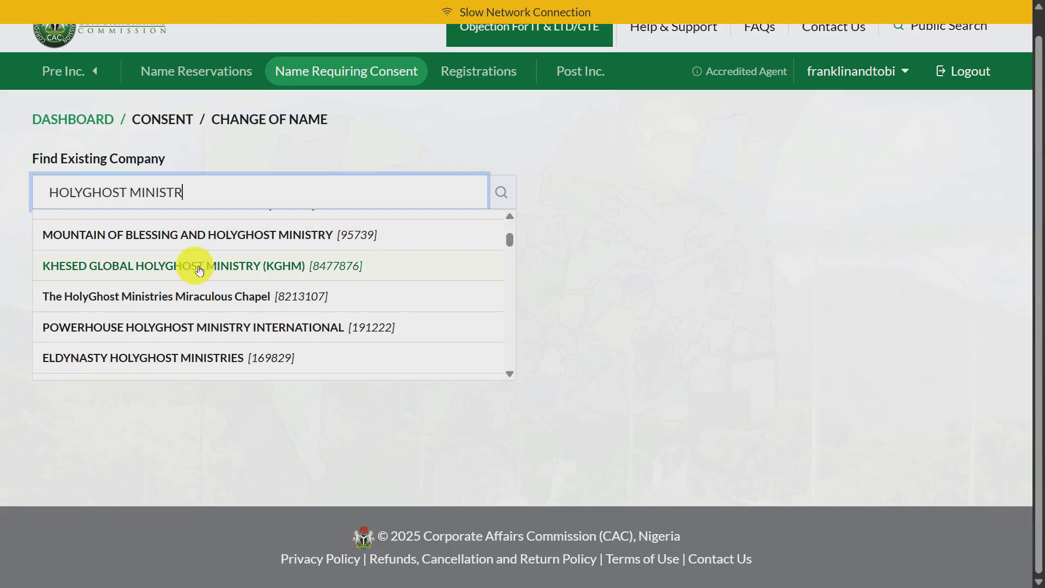
type("IES")
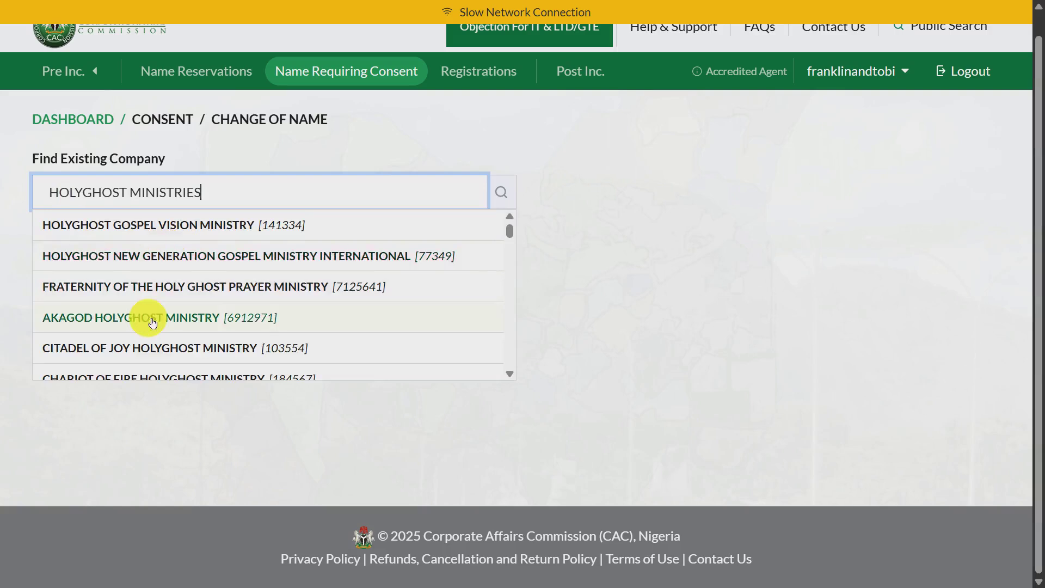
Look through the organisations listed for HOLYGHOST MINISTRIES to find the existing ministry
scroll(152, 322, "down", 3)
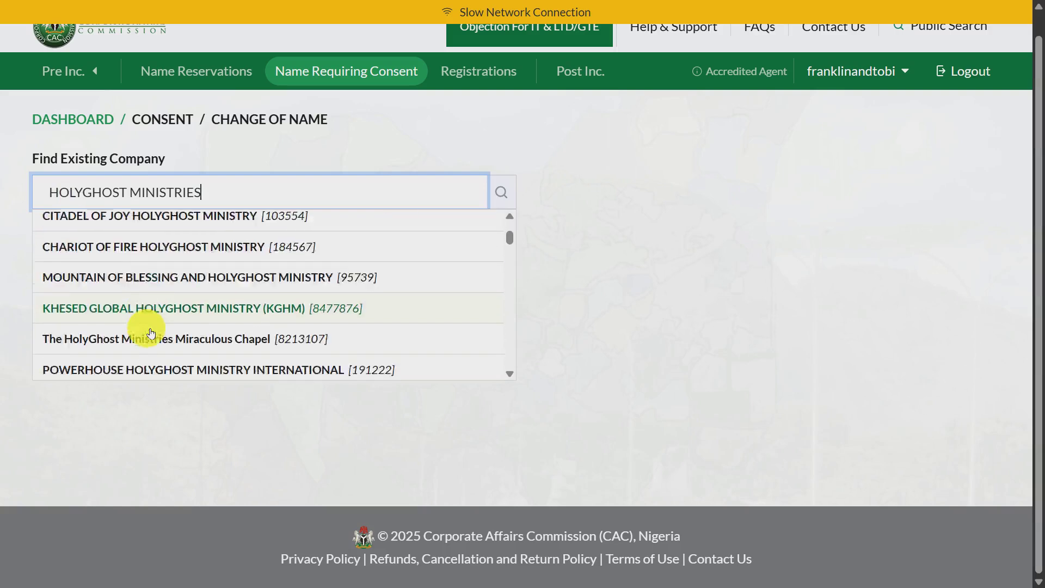
scroll(151, 333, "down", 1)
scroll(151, 332, "down", 5)
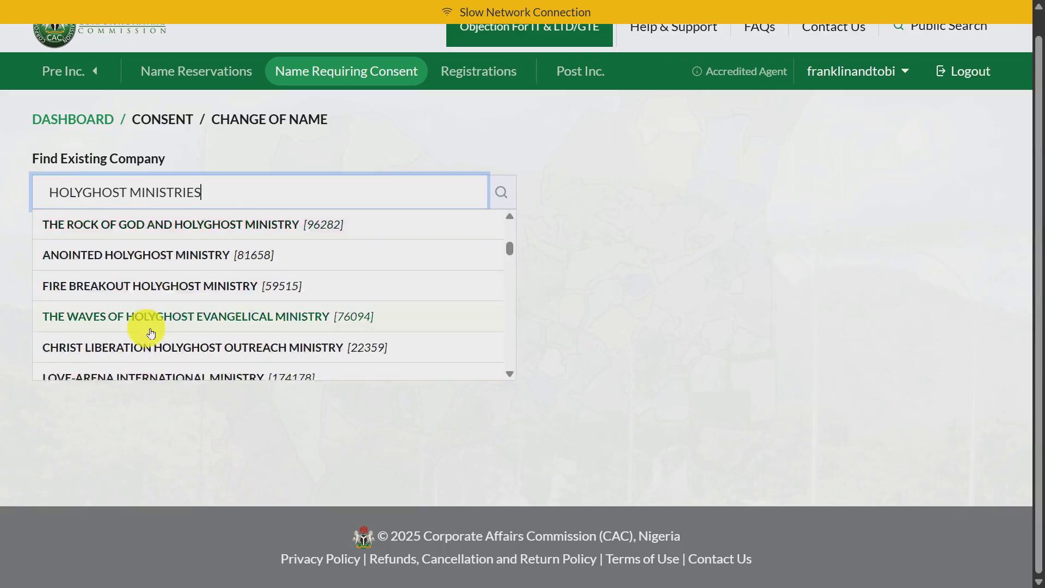
scroll(151, 332, "down", 1)
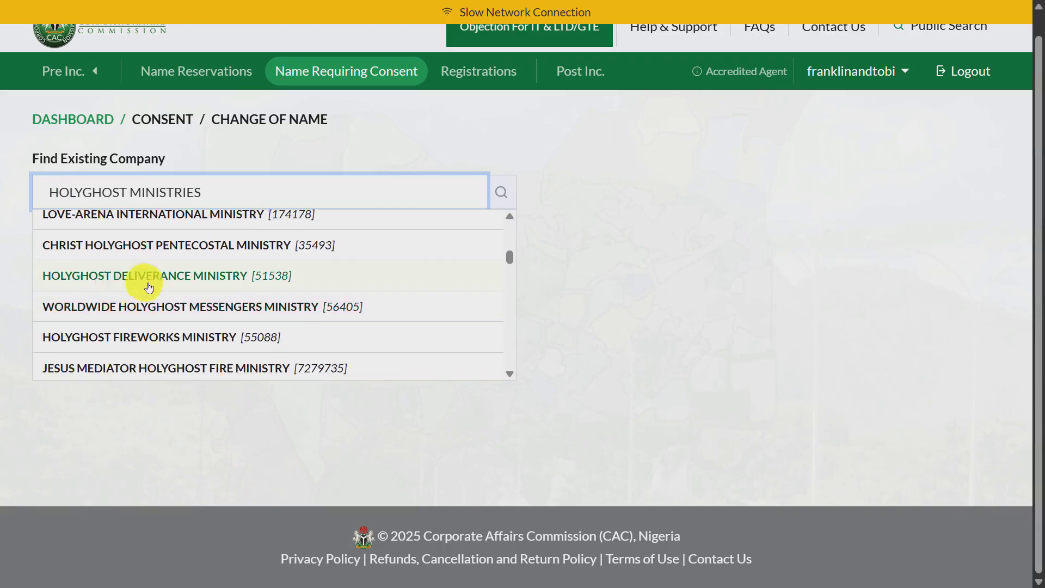
scroll(215, 293, "down", 3)
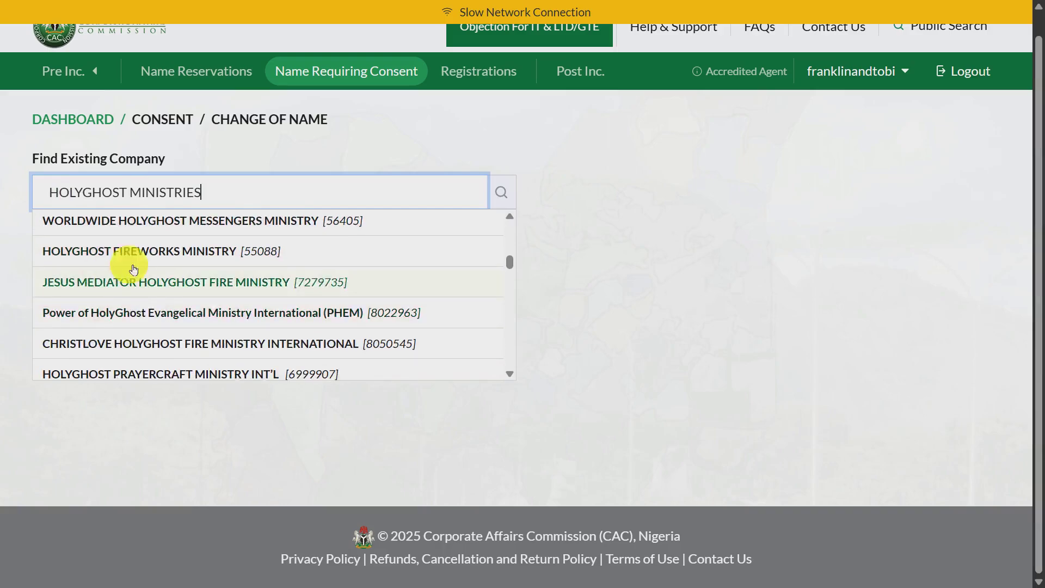
scroll(129, 331, "down", 3)
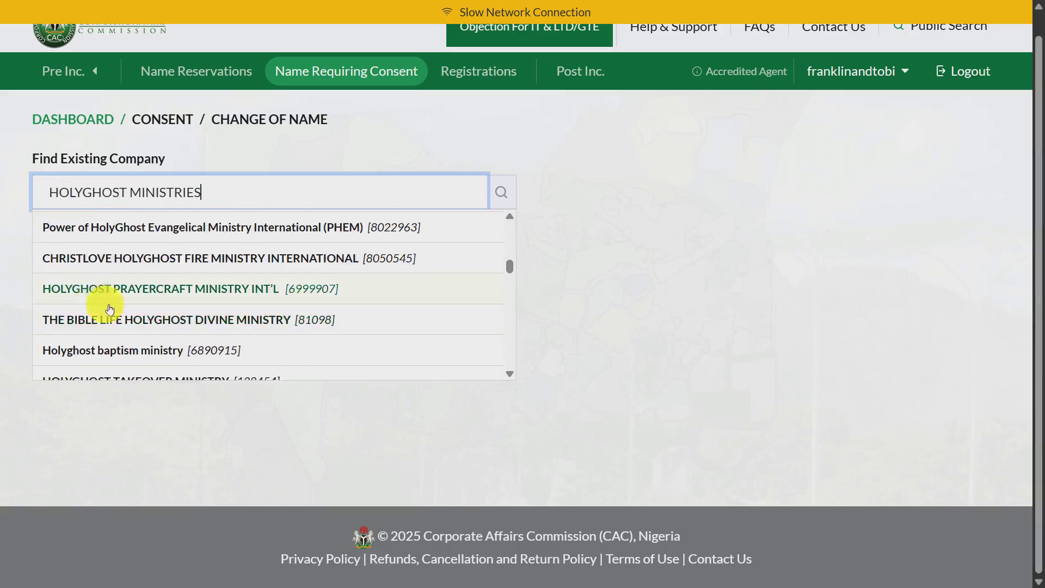
scroll(275, 310, "down", 1)
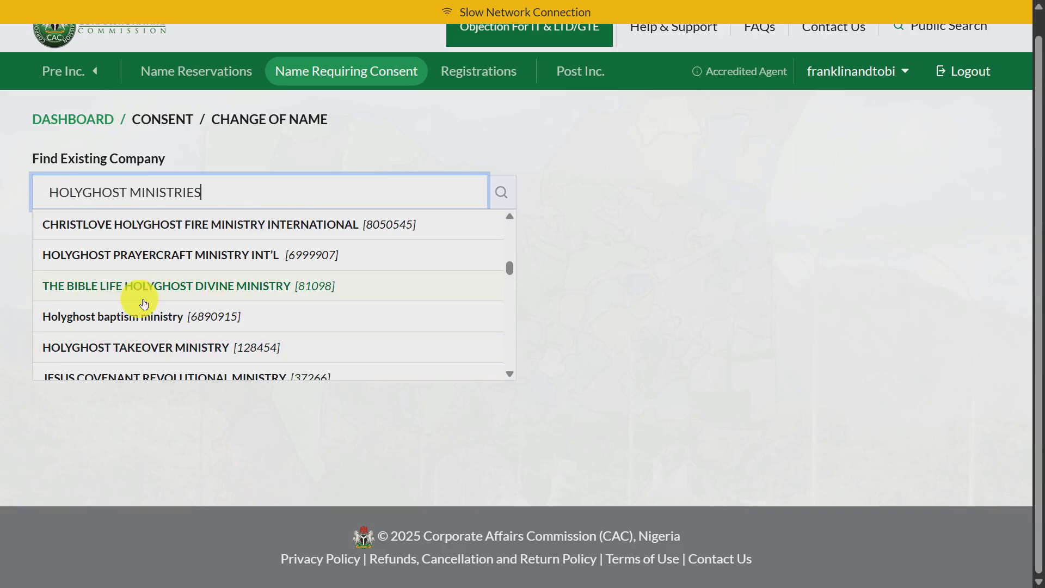
scroll(264, 321, "down", 5)
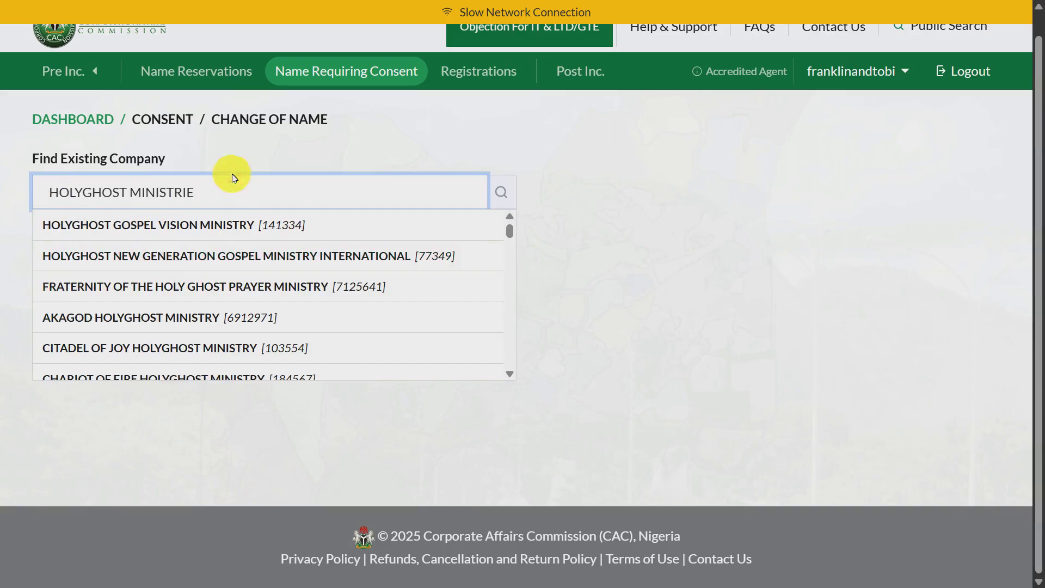
Switch to the Notepad note with the two names and select HOLYGHOST THEATRE MINISTRY in the first one
key("super")
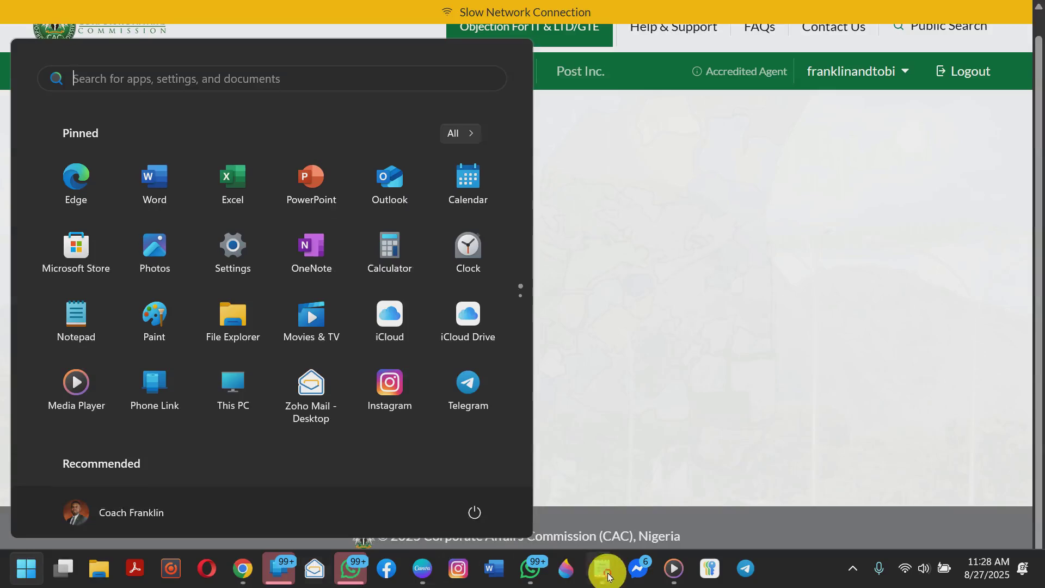
mouse_move(606, 571)
left_click(630, 506)
left_click(309, 230)
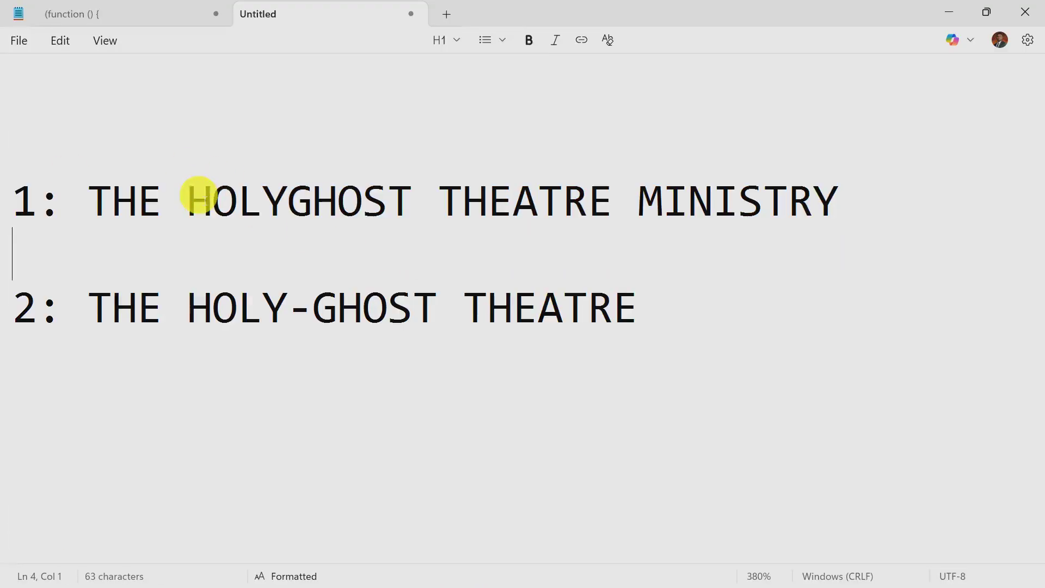
left_click_drag(227, 200, 851, 203)
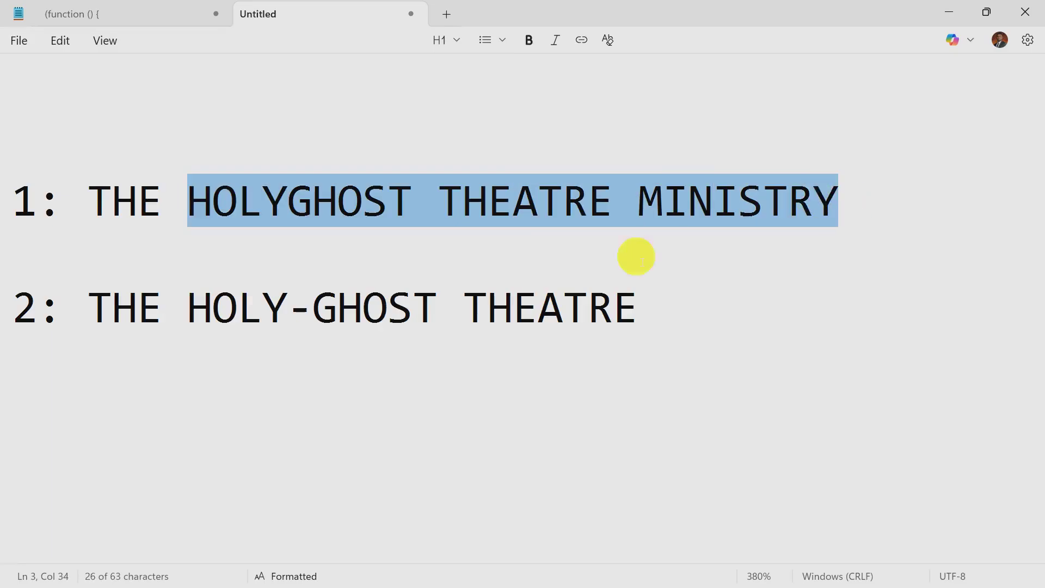
Switch back to the consent application in Chrome and search the existing companies for HOLYGHOST THEATRE MINISTRY
key("super")
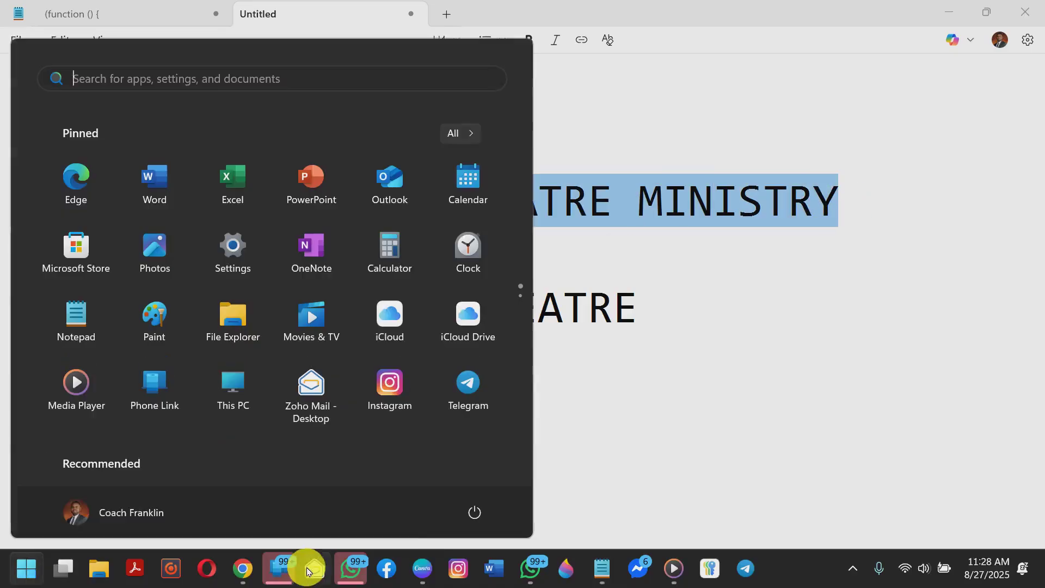
mouse_move(228, 567)
left_click(223, 479)
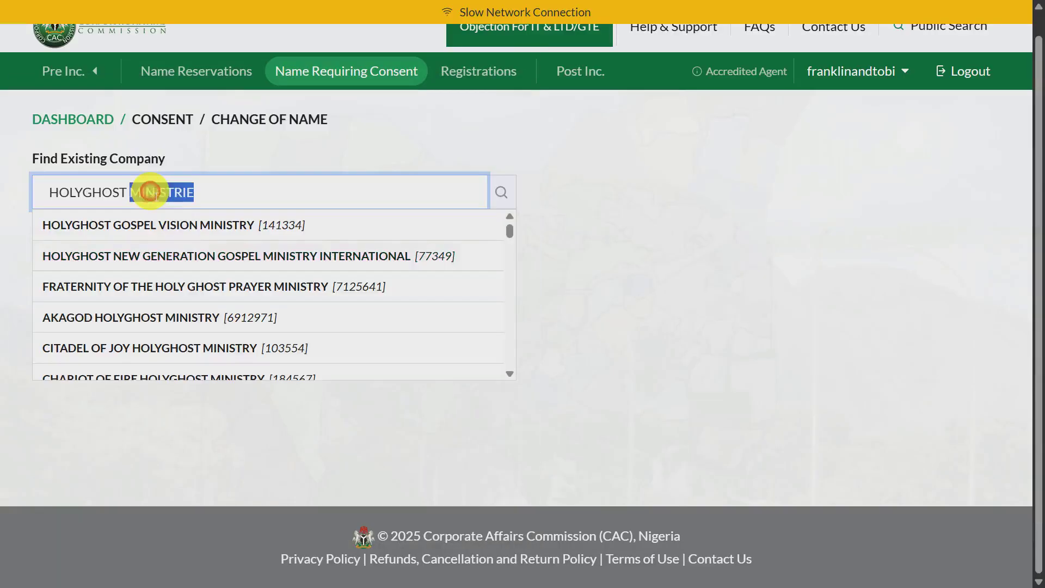
type("THEATRE MINISTRY")
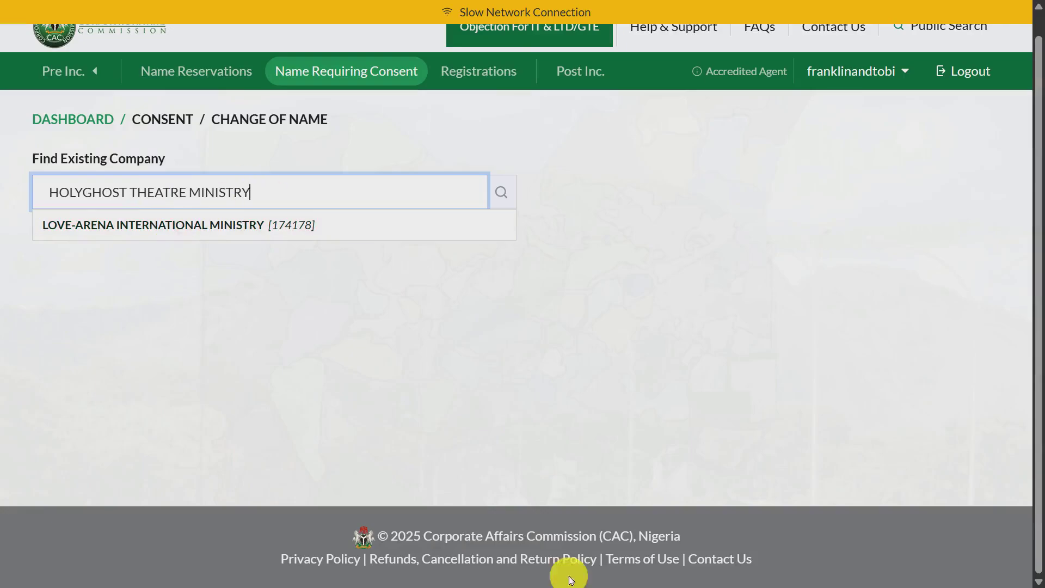
Switch to the Notepad note and check the spelling of the second name, THE HOLY-GHOST THEATRE
key("super")
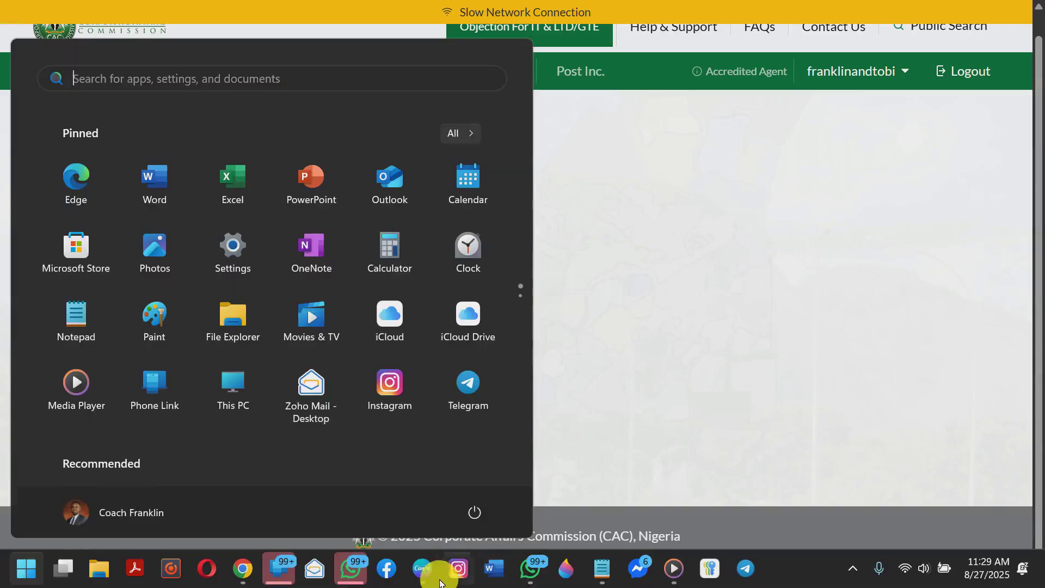
mouse_move(602, 568)
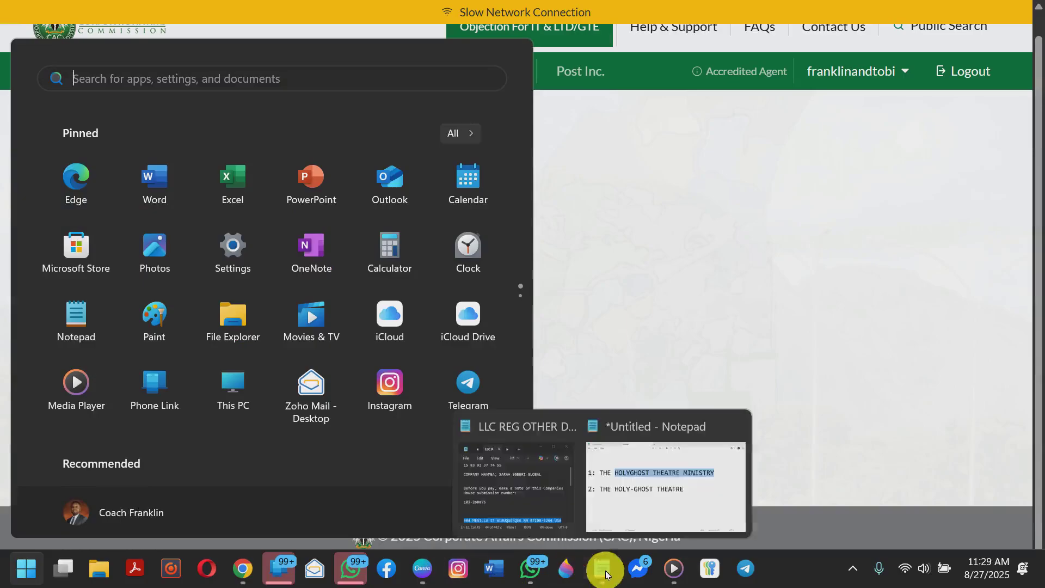
left_click(661, 477)
left_click(588, 311)
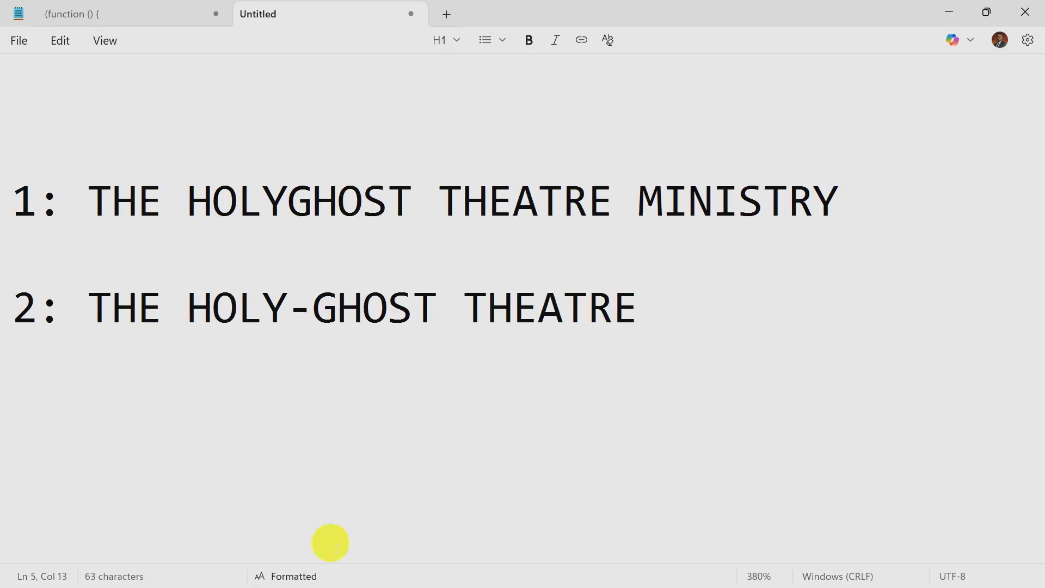
Back in the Chrome consent application, search the companies for HOLY-GHOST MINISTRY and restore the search text to HOLYGHOST THEATRE MINISTRY
key("super")
mouse_move(238, 567)
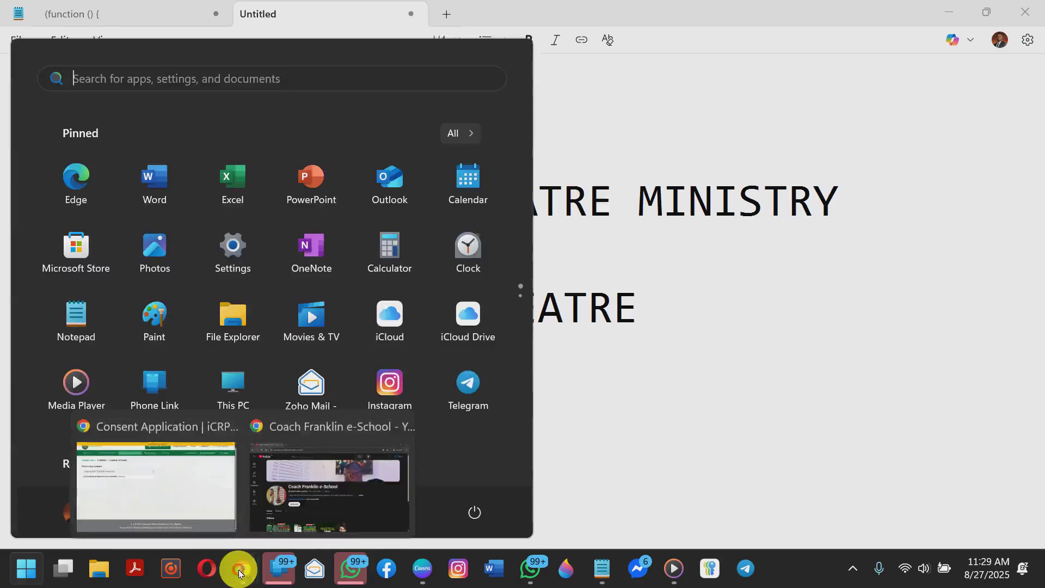
left_click(183, 477)
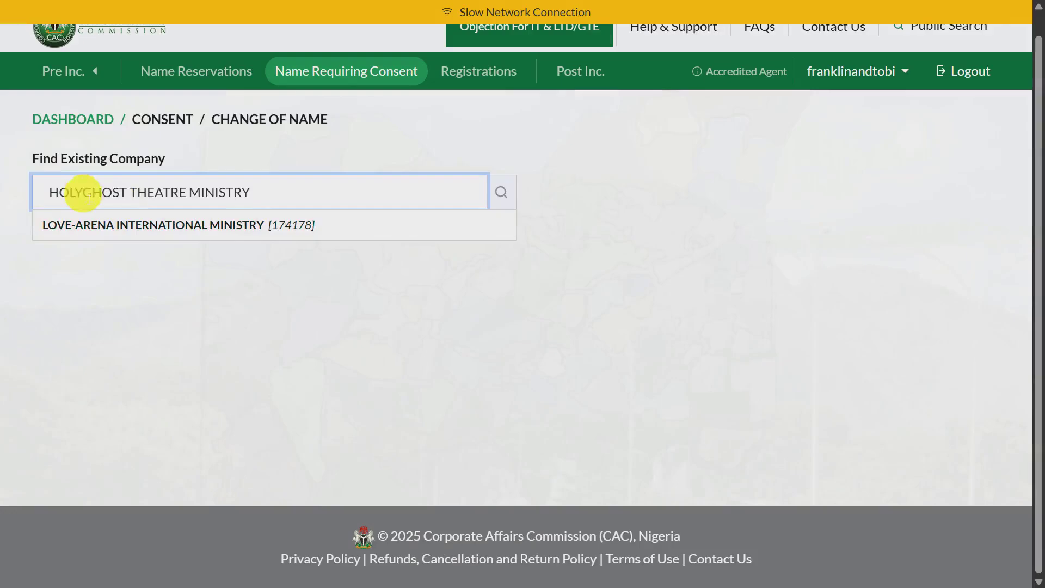
type("-")
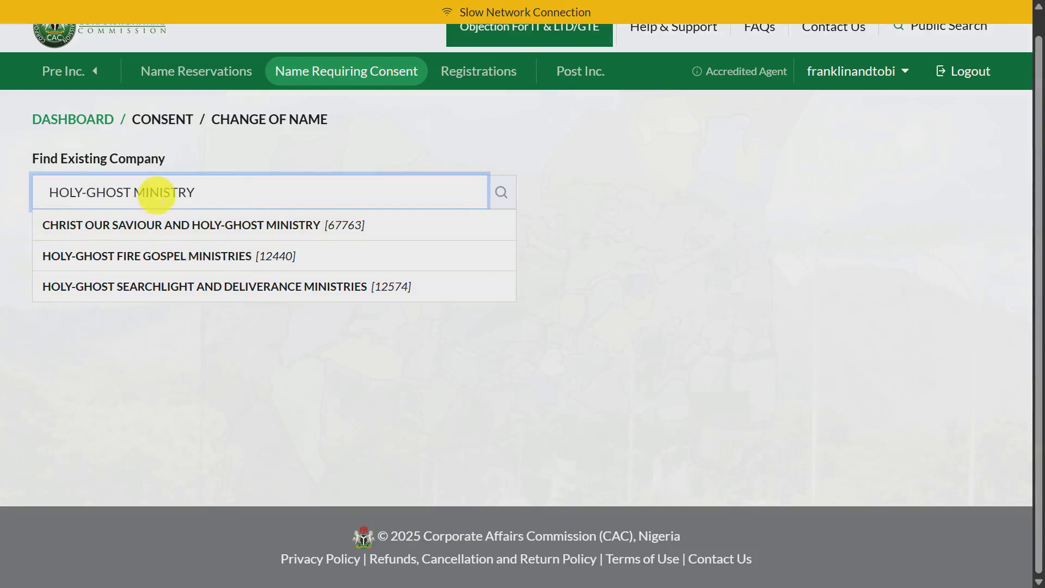
key("Return")
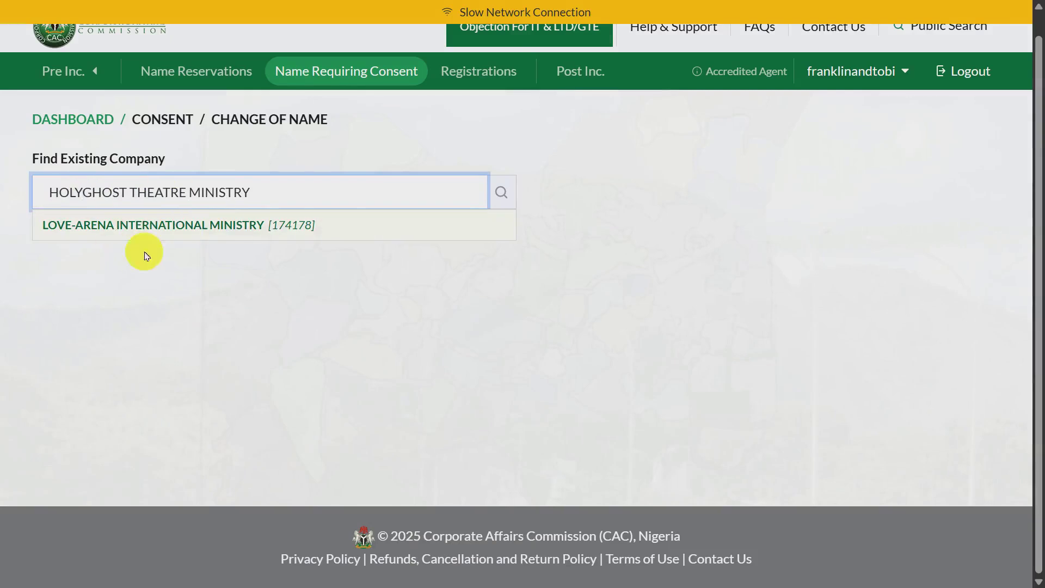
Return to the top of the change of name page and begin switching to another application
scroll(180, 280, "up", 1)
scroll(457, 380, "up", 1)
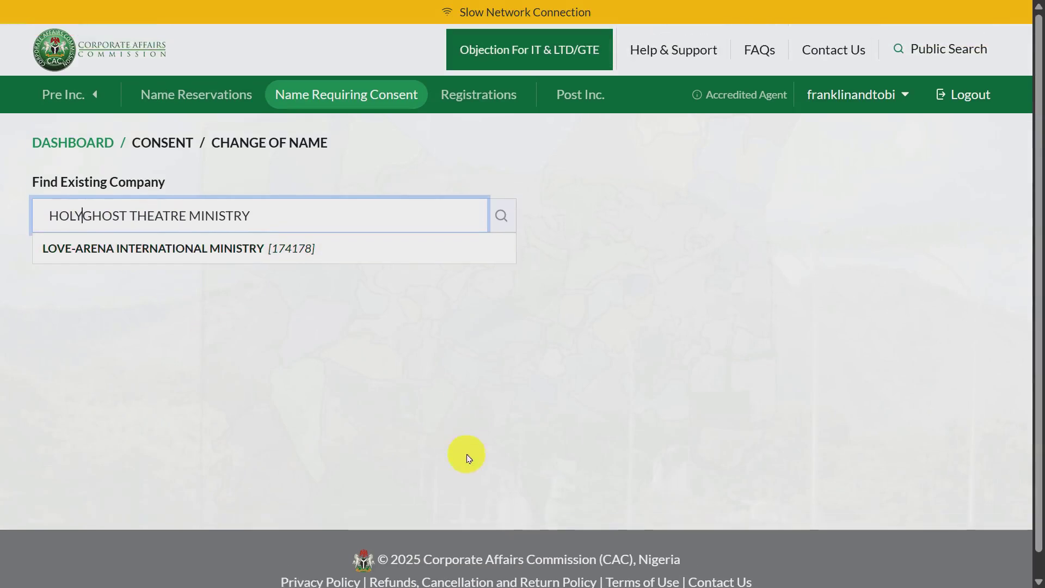
key("super")
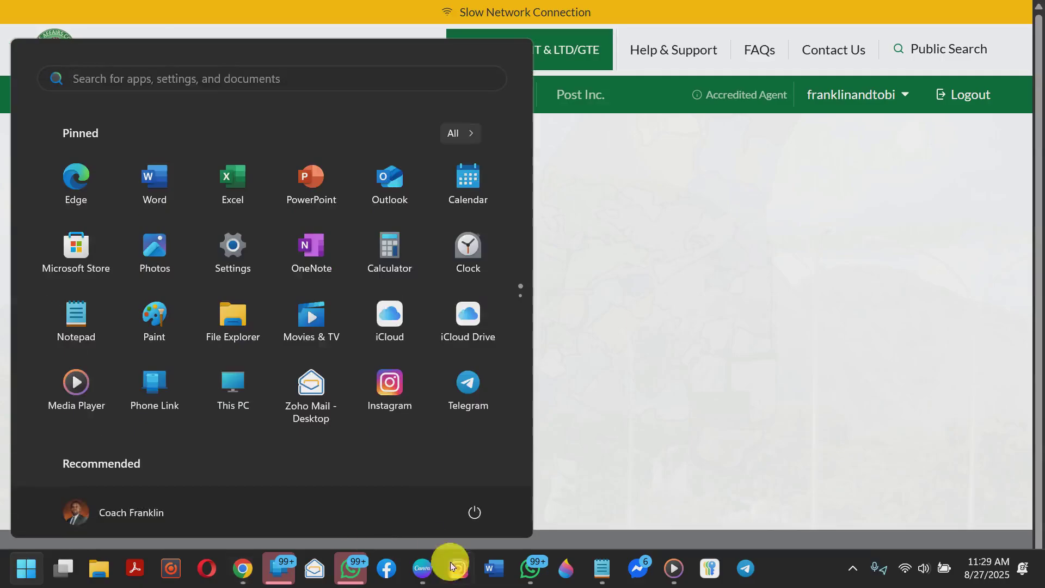